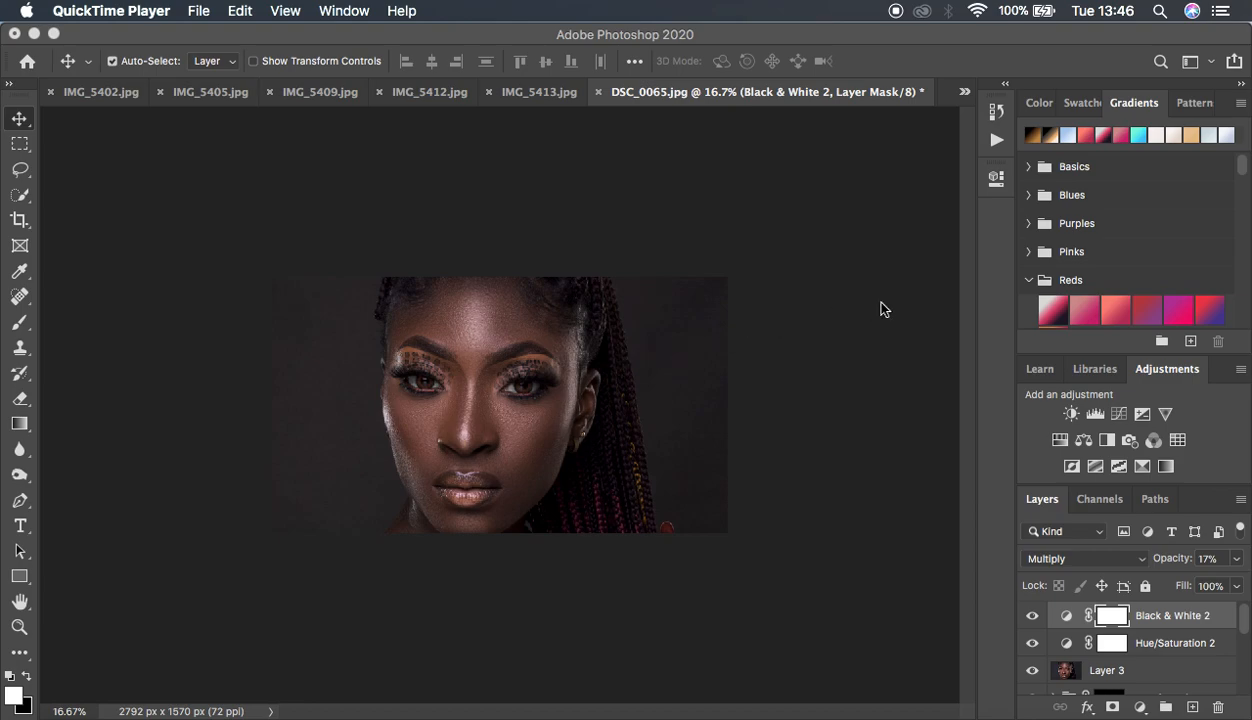
# Bring the list of recorded actions into view beside the portrait DSC_0065.jpg
pyautogui.click(694, 37)
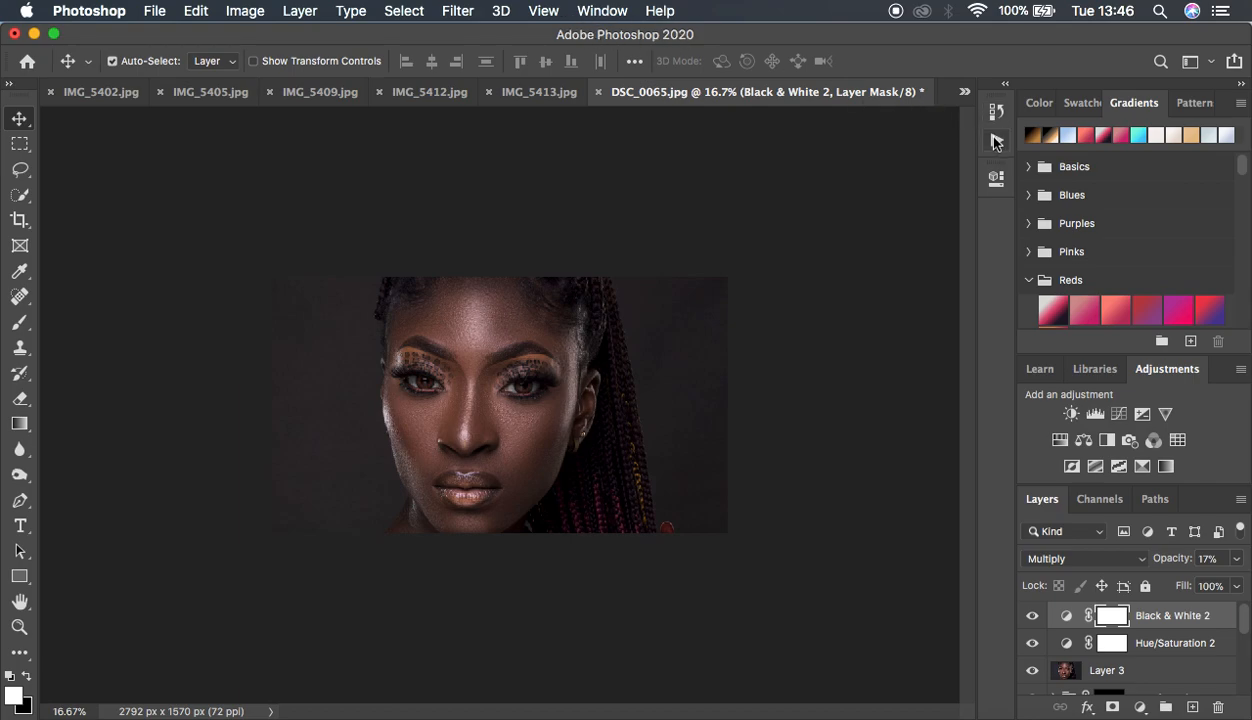
pyautogui.click(995, 138)
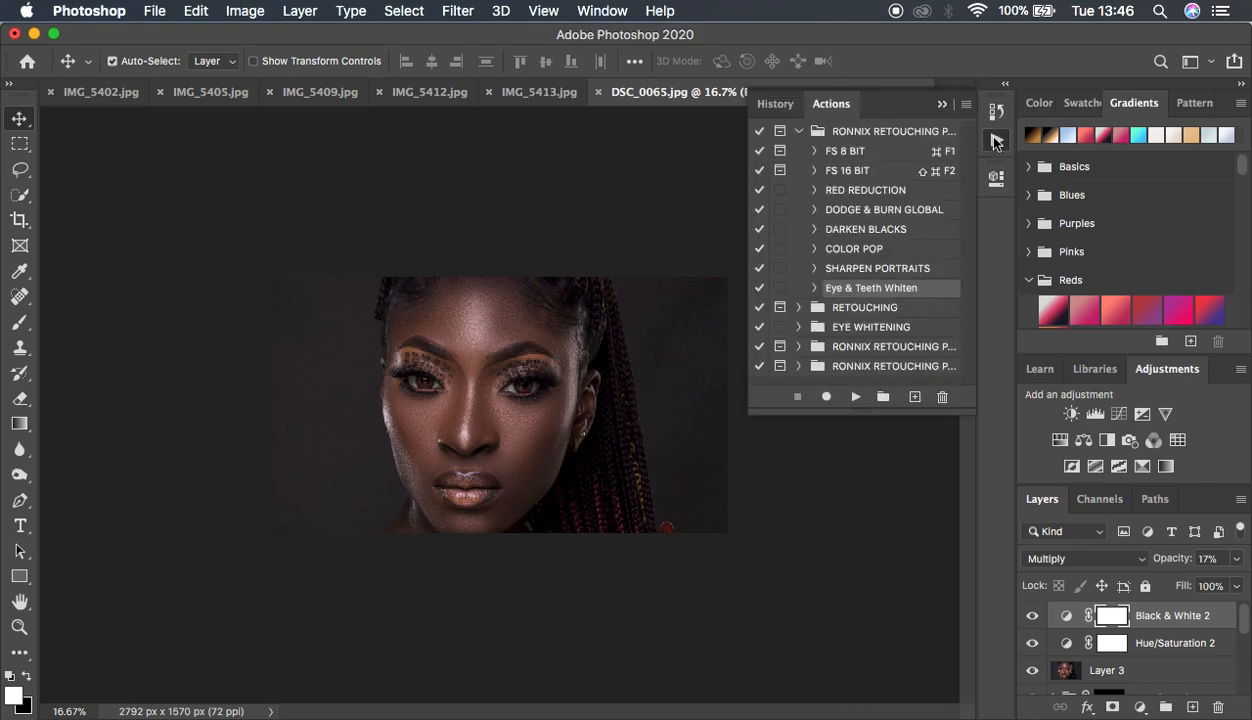
pyautogui.click(941, 104)
pyautogui.click(602, 12)
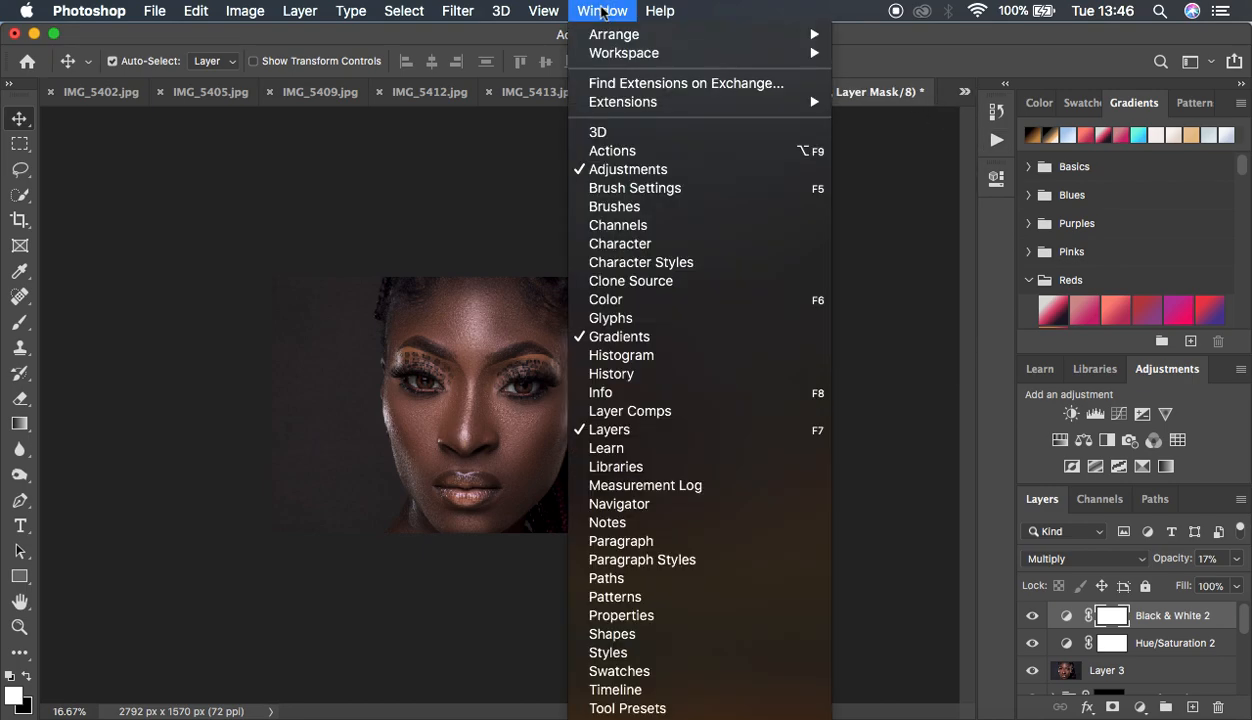
pyautogui.click(608, 151)
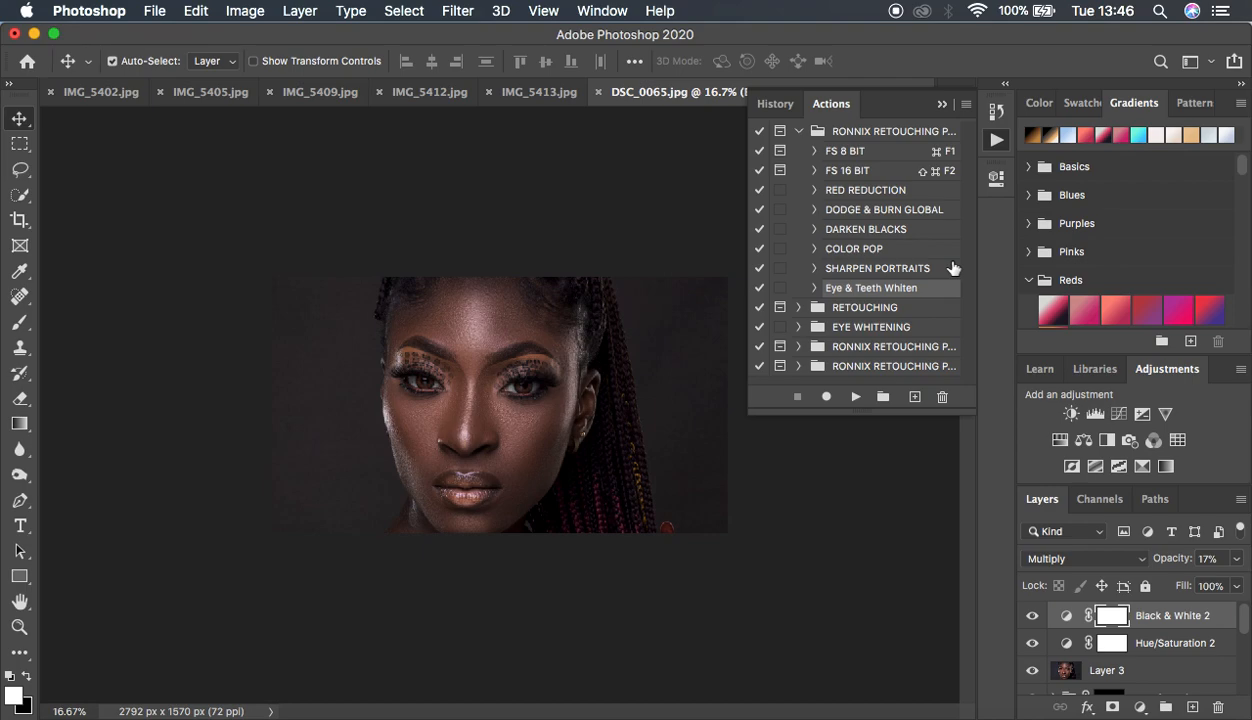
pyautogui.click(944, 104)
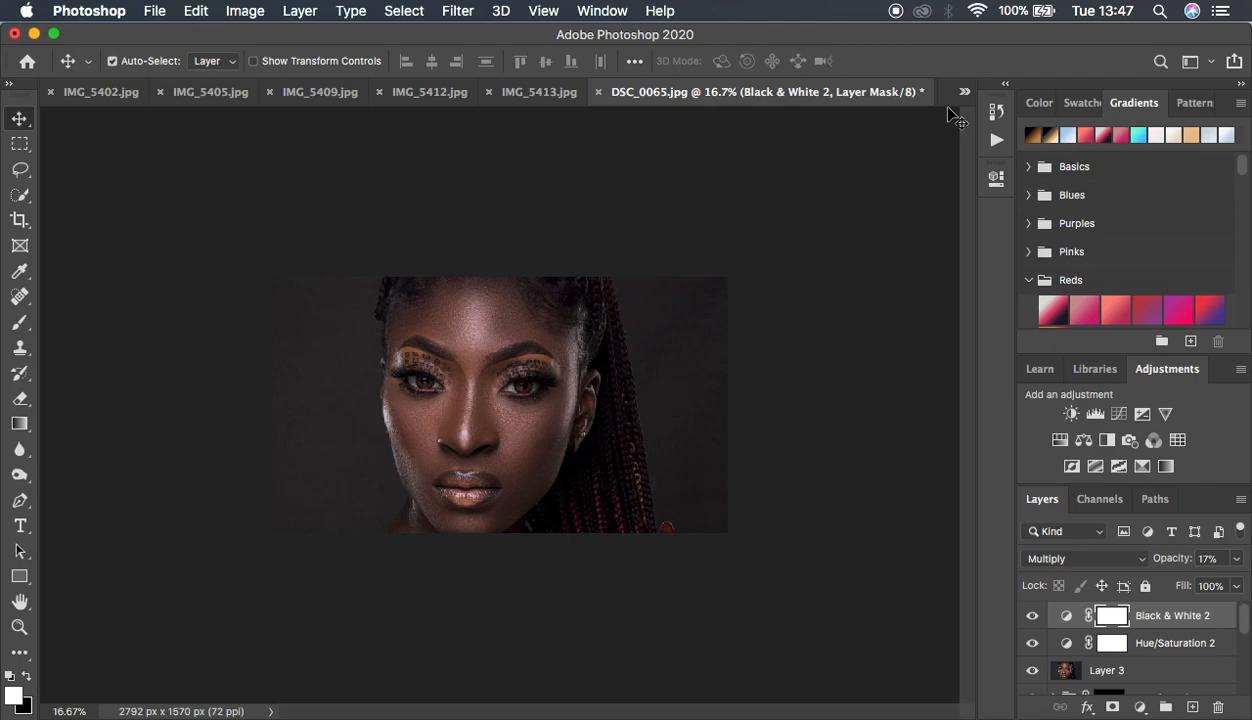
pyautogui.click(601, 11)
pyautogui.click(631, 160)
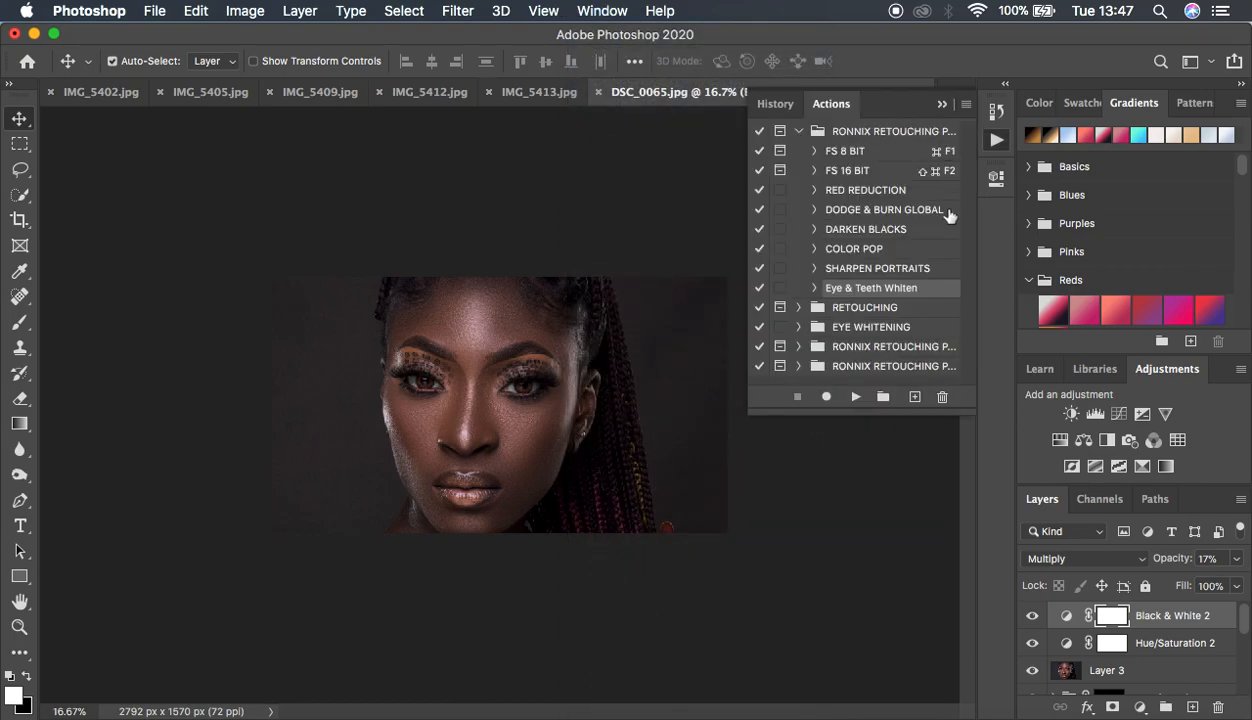
# Load the action set RONNIX RETOUCHING PACK (MAC OS).atn from the RETOUCHING ESSENTIALS ACTION PACK folder on the Desktop
pyautogui.click(966, 105)
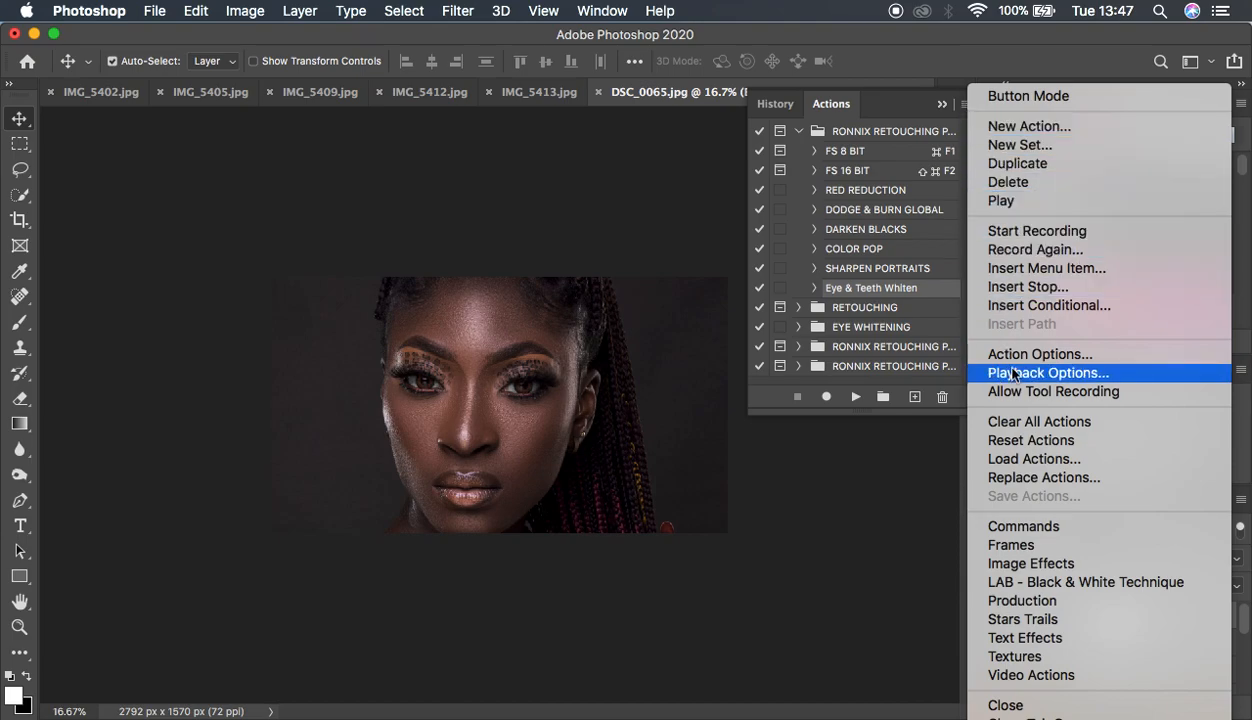
pyautogui.click(1030, 458)
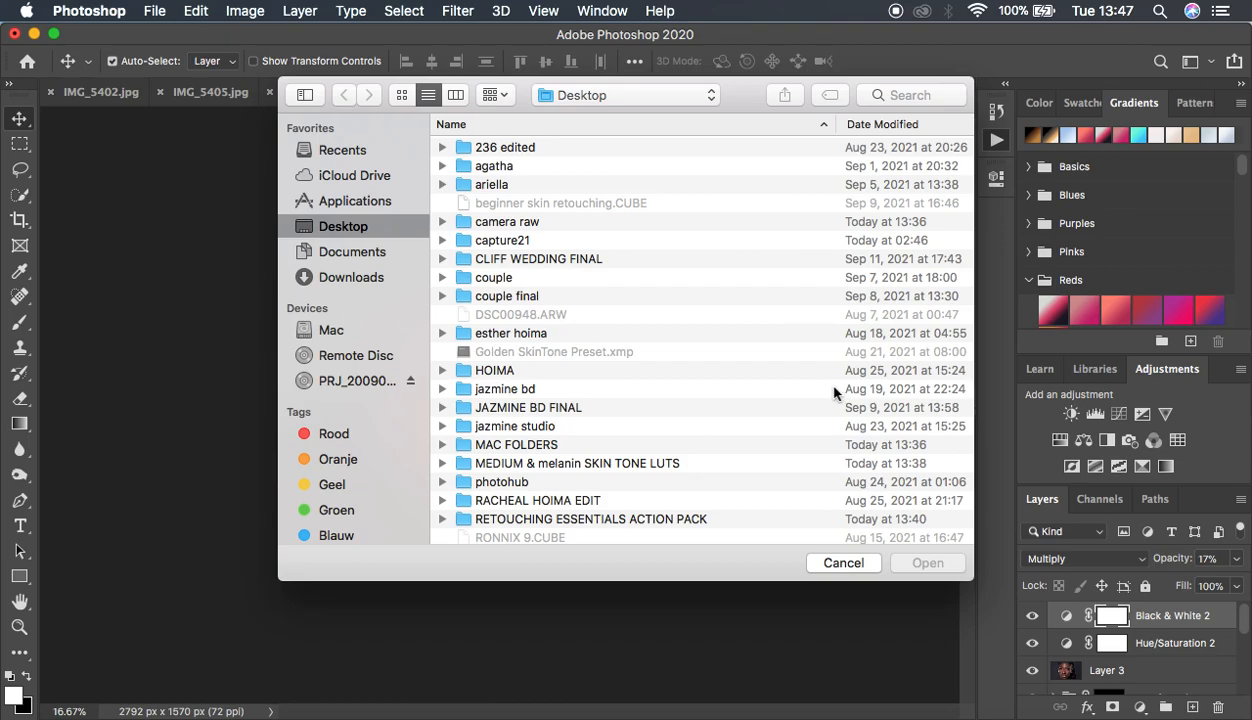
pyautogui.scroll(-5, 638, 376)
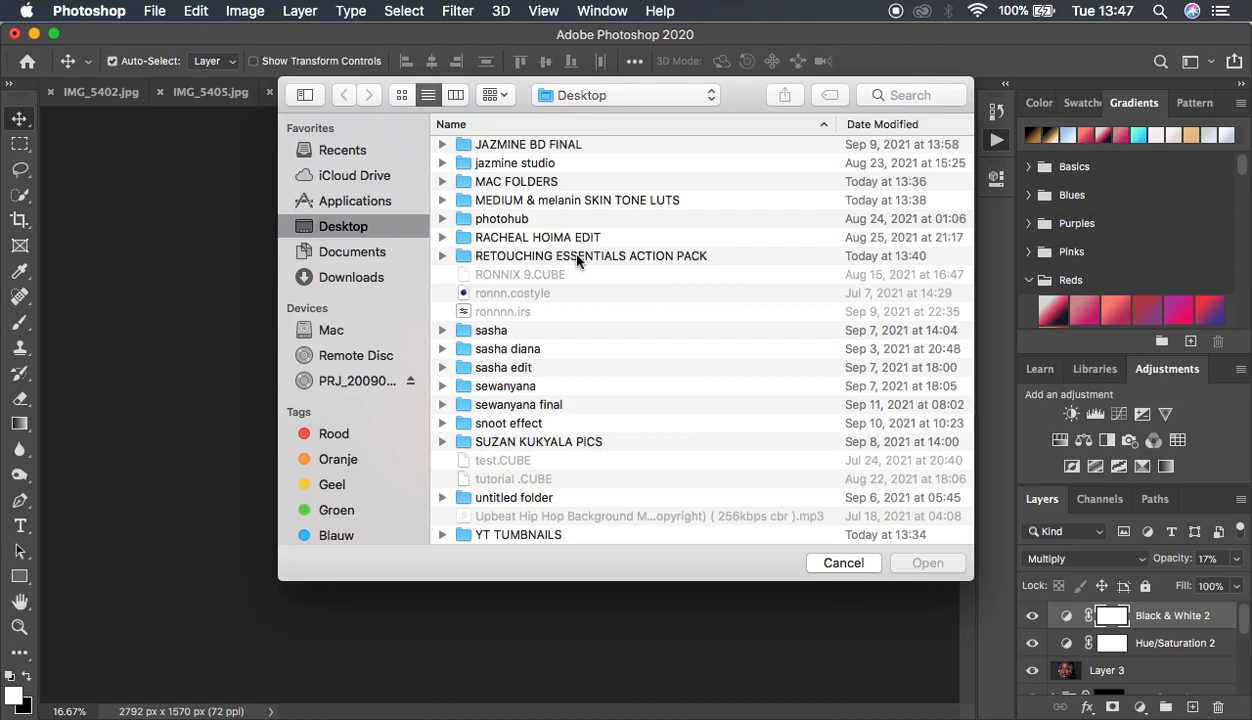
pyautogui.click(443, 256)
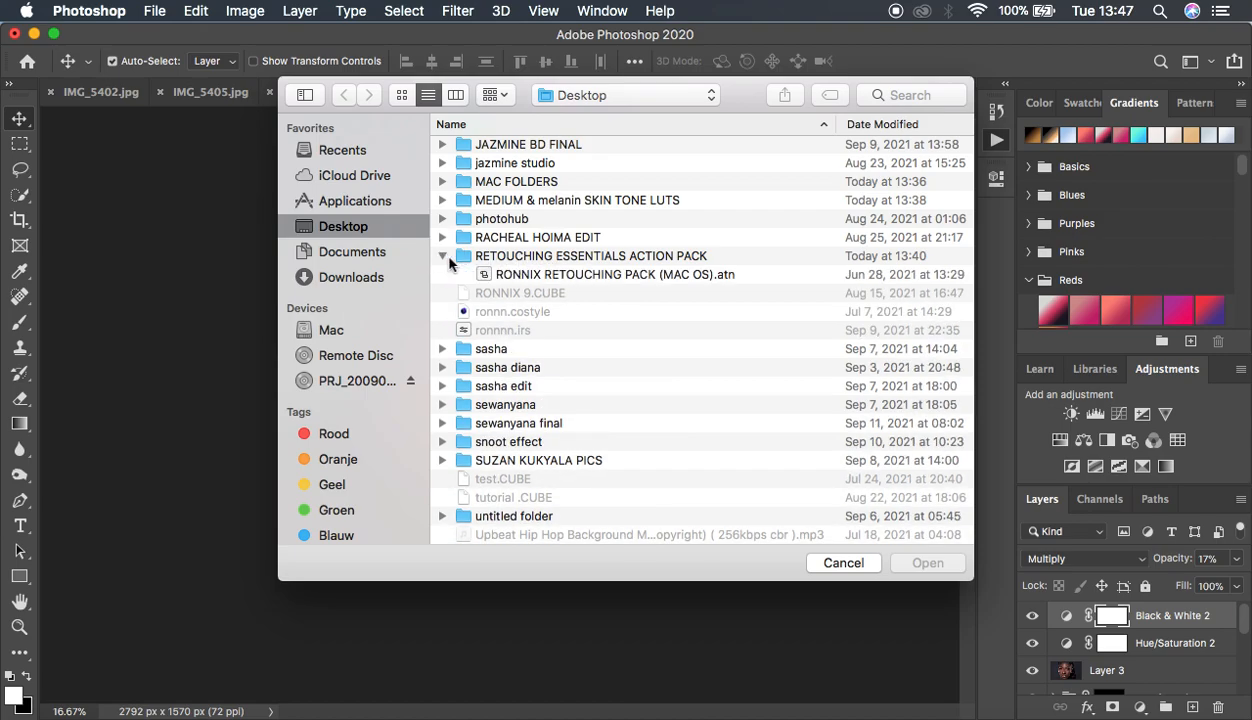
pyautogui.click(548, 273)
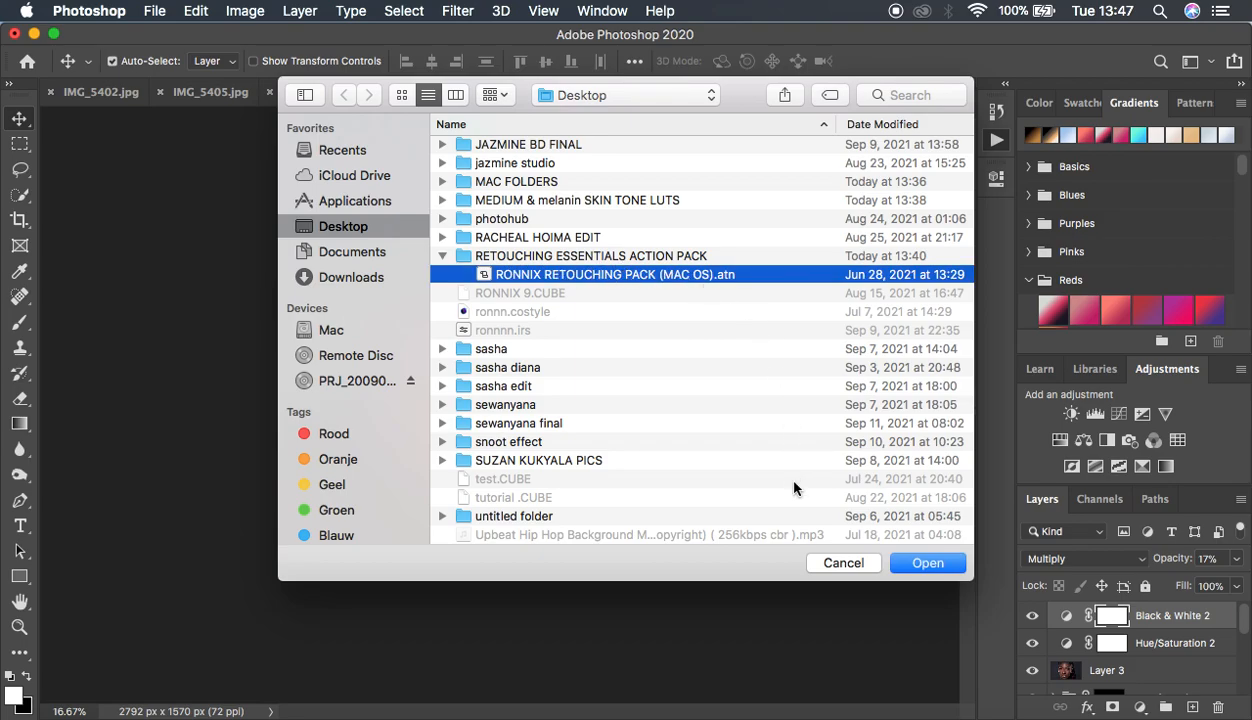
pyautogui.click(910, 566)
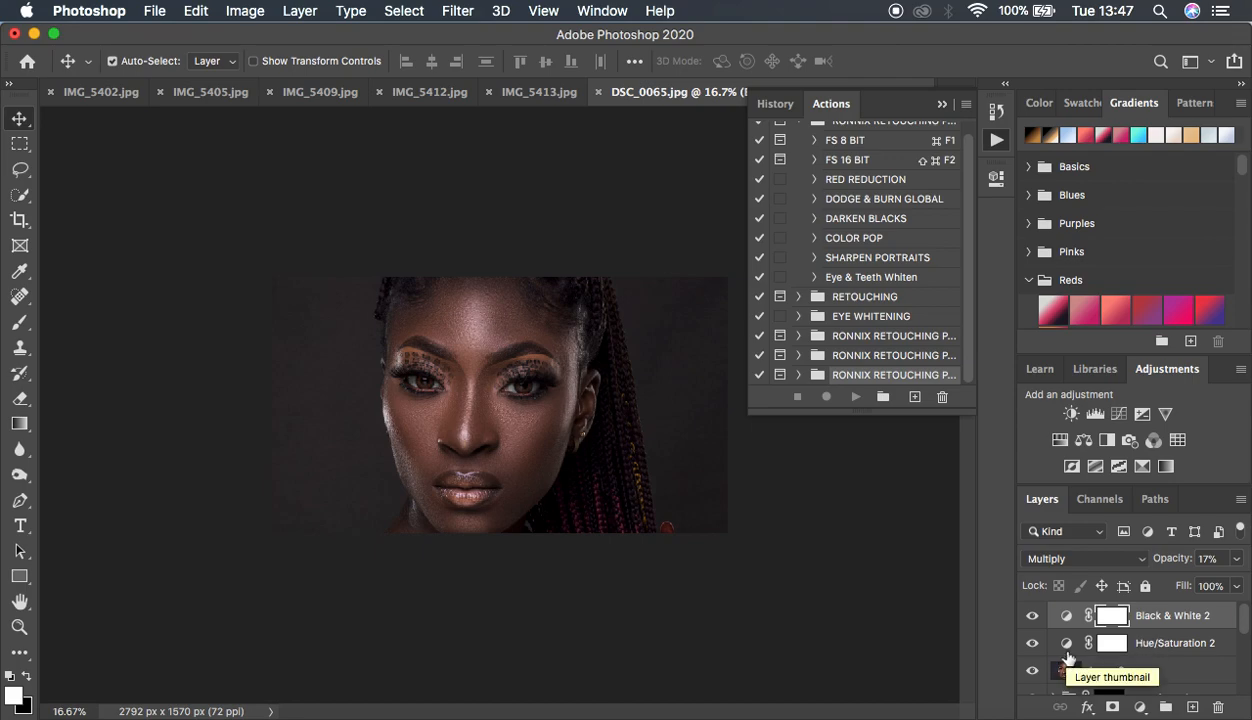
# Merge all visible layers into the Background and expand the newly loaded RONNIX retouching action set at the end of the list
pyautogui.press('super+shift+e')
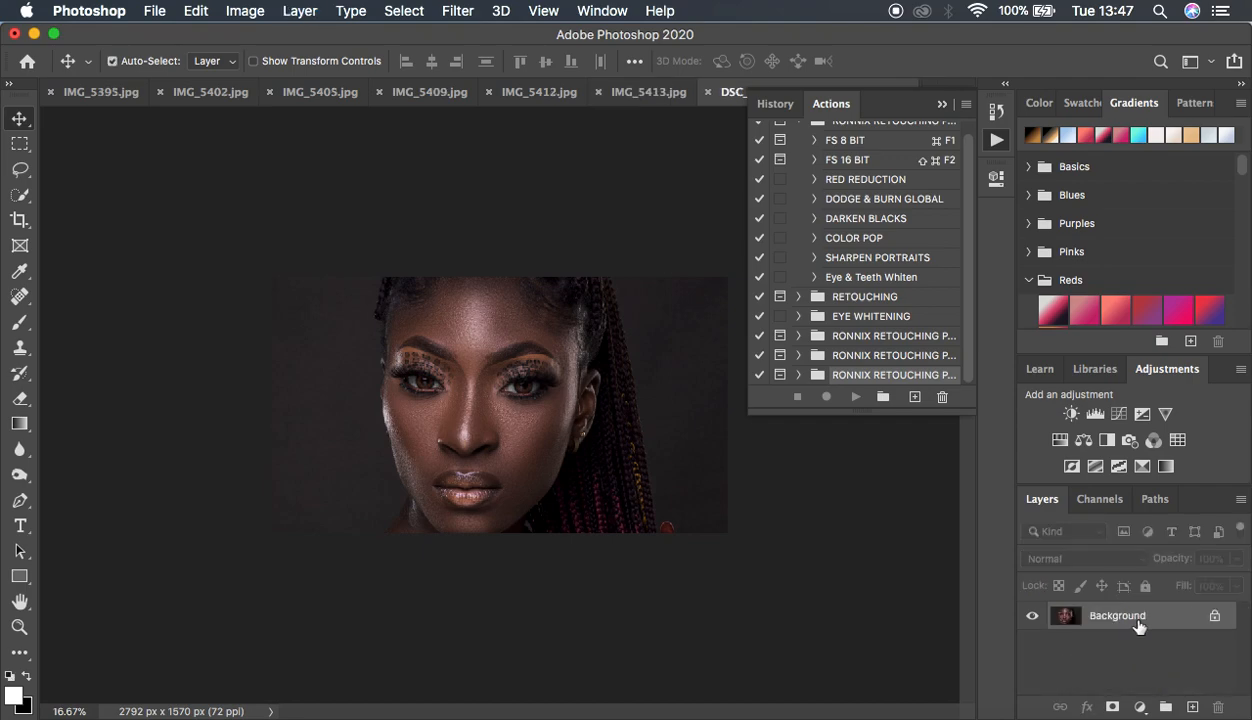
pyautogui.click(797, 374)
pyautogui.moveTo(969, 262); pyautogui.dragTo(972, 298)
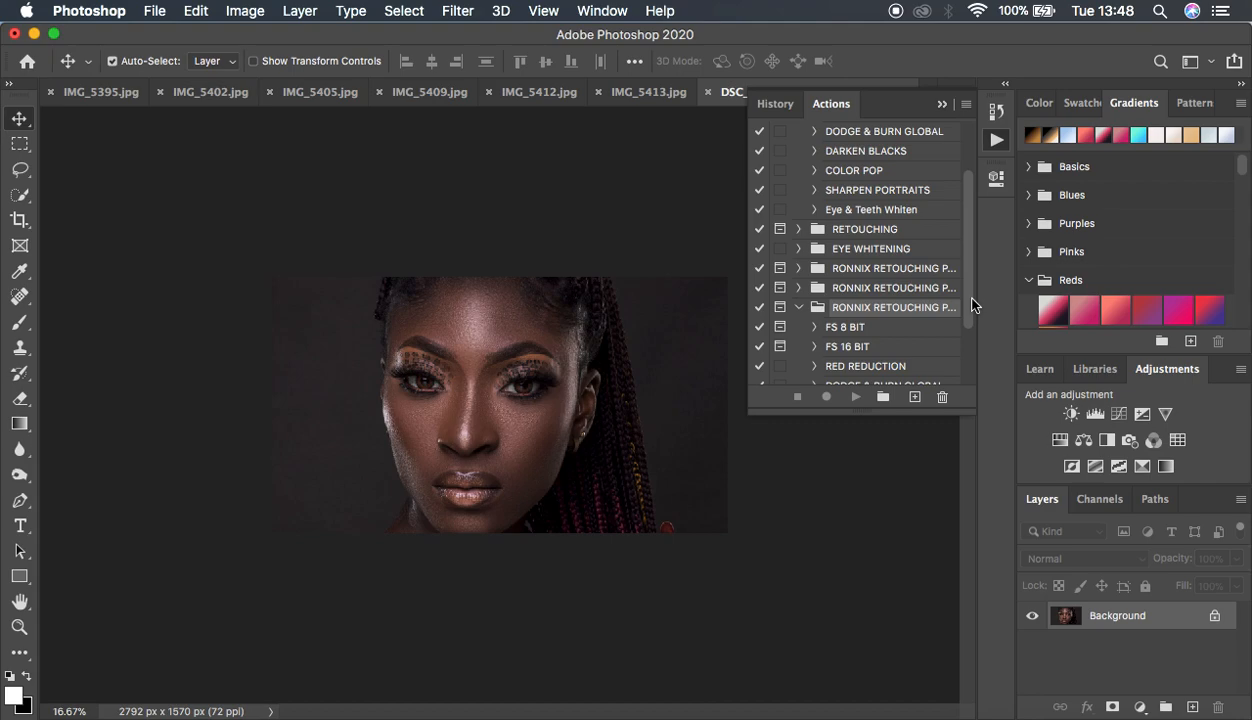
pyautogui.moveTo(971, 306); pyautogui.dragTo(970, 332)
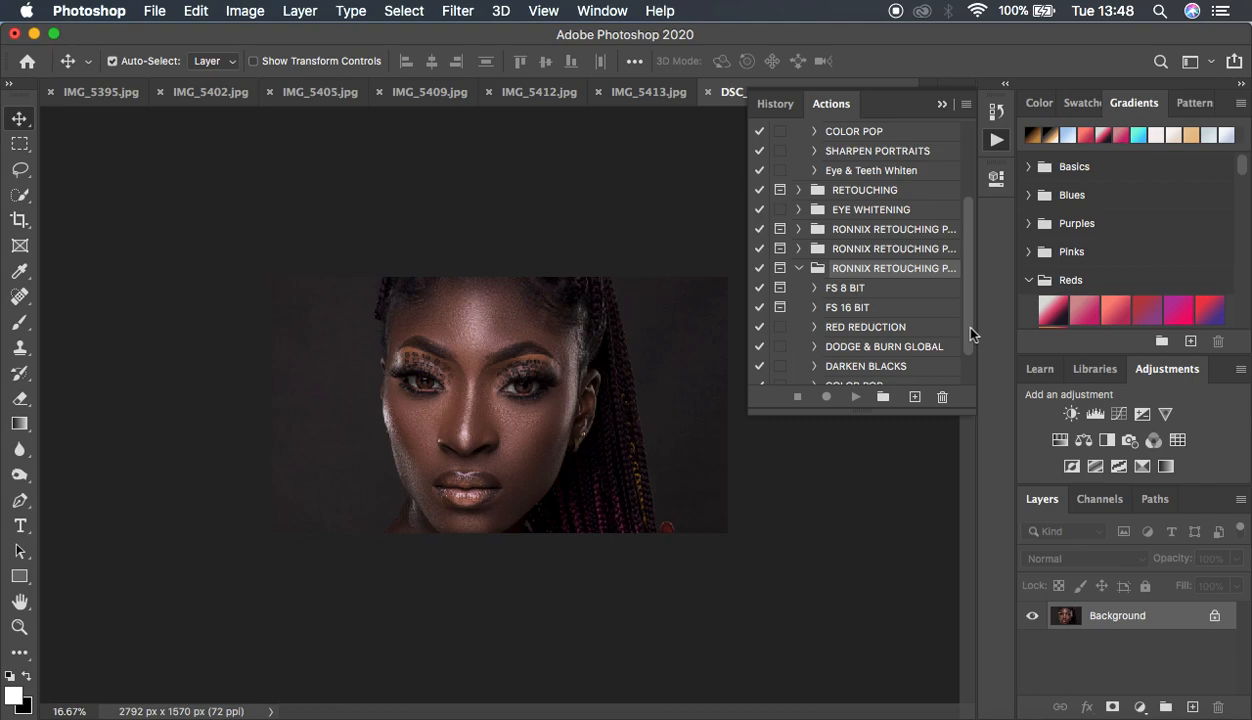
pyautogui.click(939, 104)
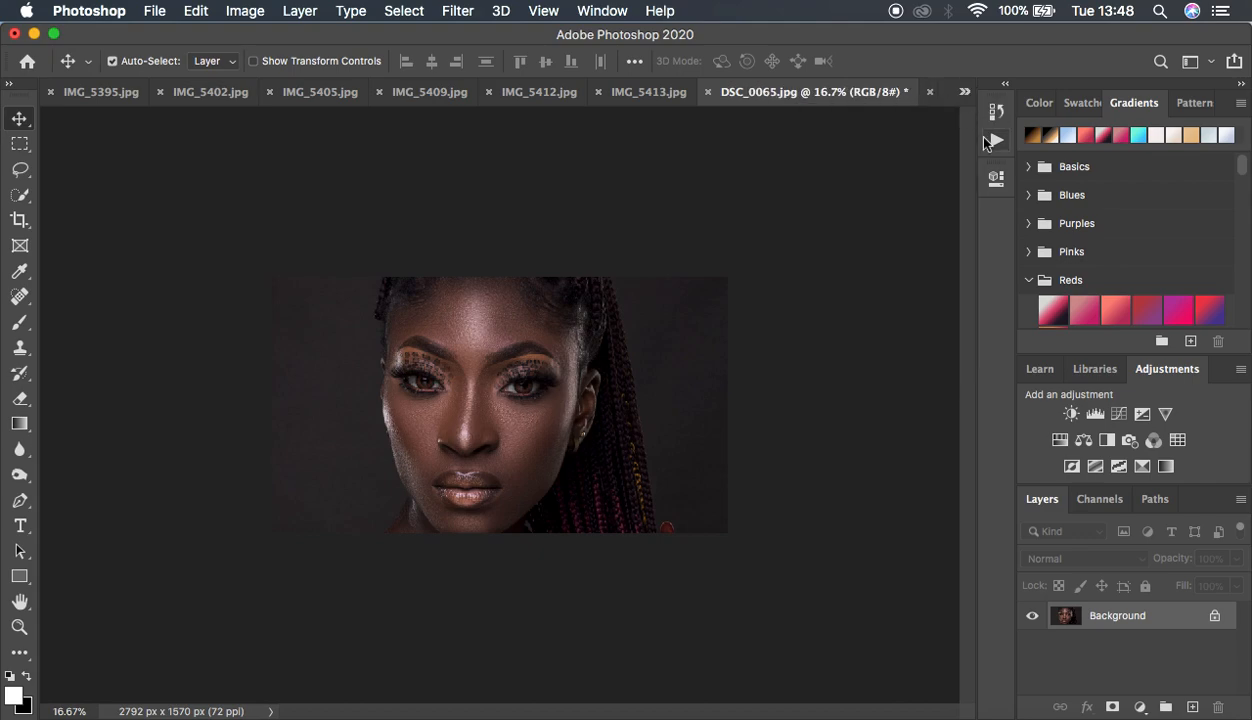
pyautogui.click(997, 145)
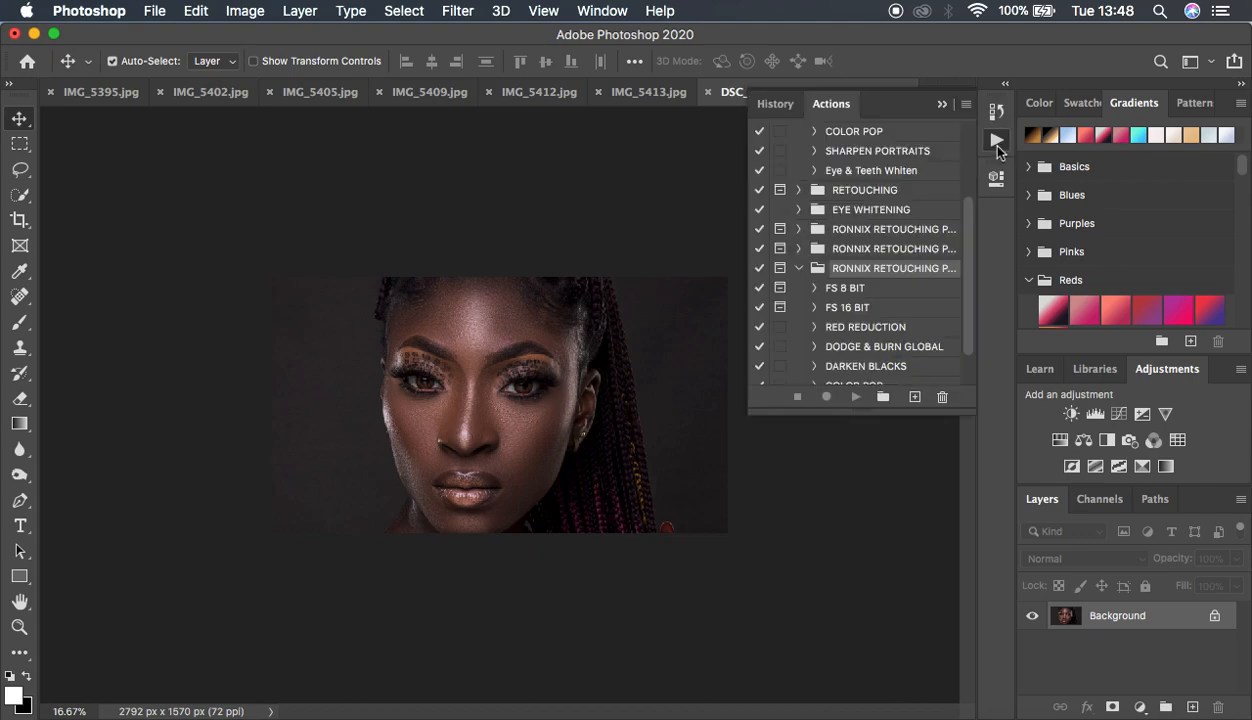
# Try the FS 8 BIT action with an adjusted Gaussian Blur radius for LOW FREQ, and delete the FREQ SEP 8 BIT group
pyautogui.click(850, 289)
pyautogui.click(854, 398)
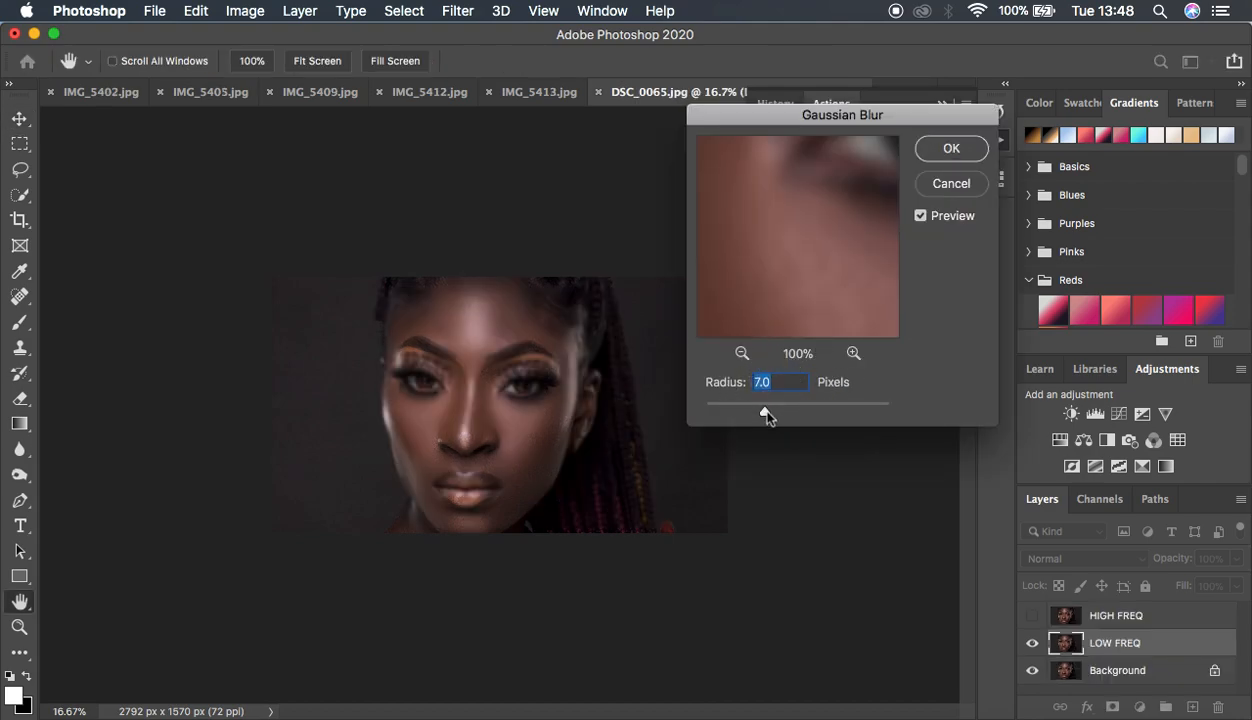
pyautogui.moveTo(765, 410); pyautogui.dragTo(698, 408)
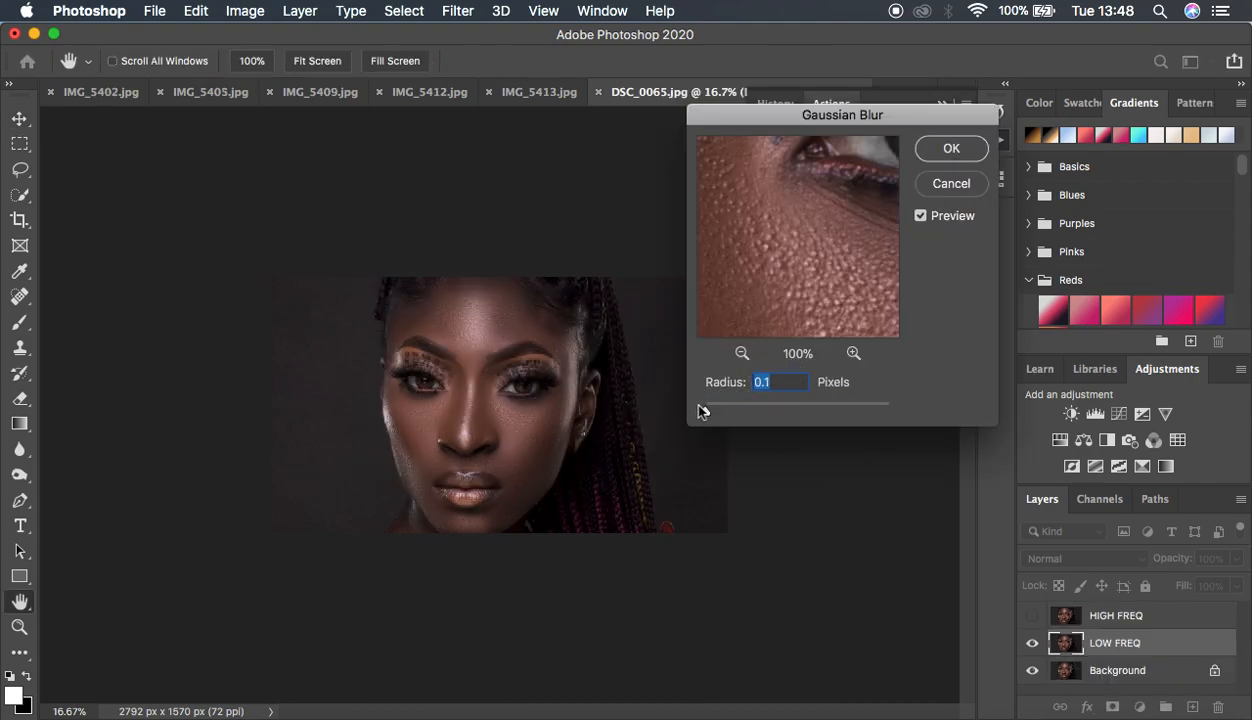
pyautogui.moveTo(703, 411); pyautogui.dragTo(746, 412)
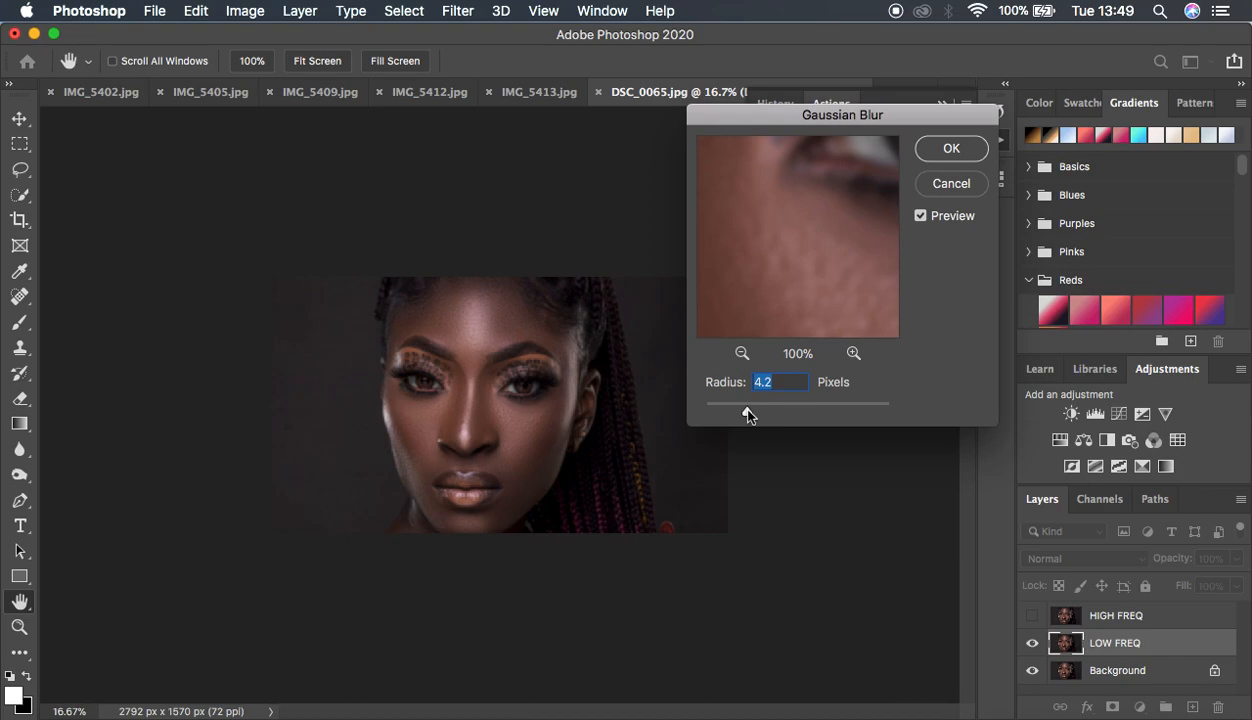
pyautogui.moveTo(749, 414); pyautogui.dragTo(756, 414)
pyautogui.click(940, 152)
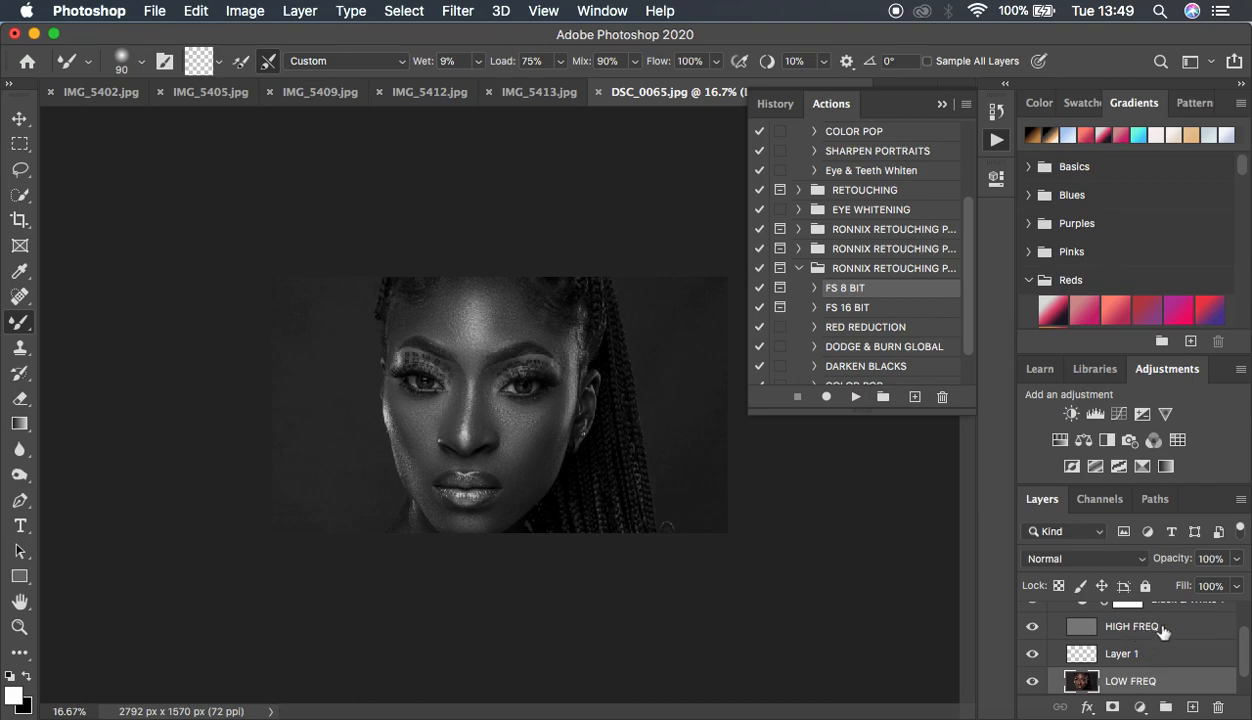
pyautogui.scroll(2, 1160, 632)
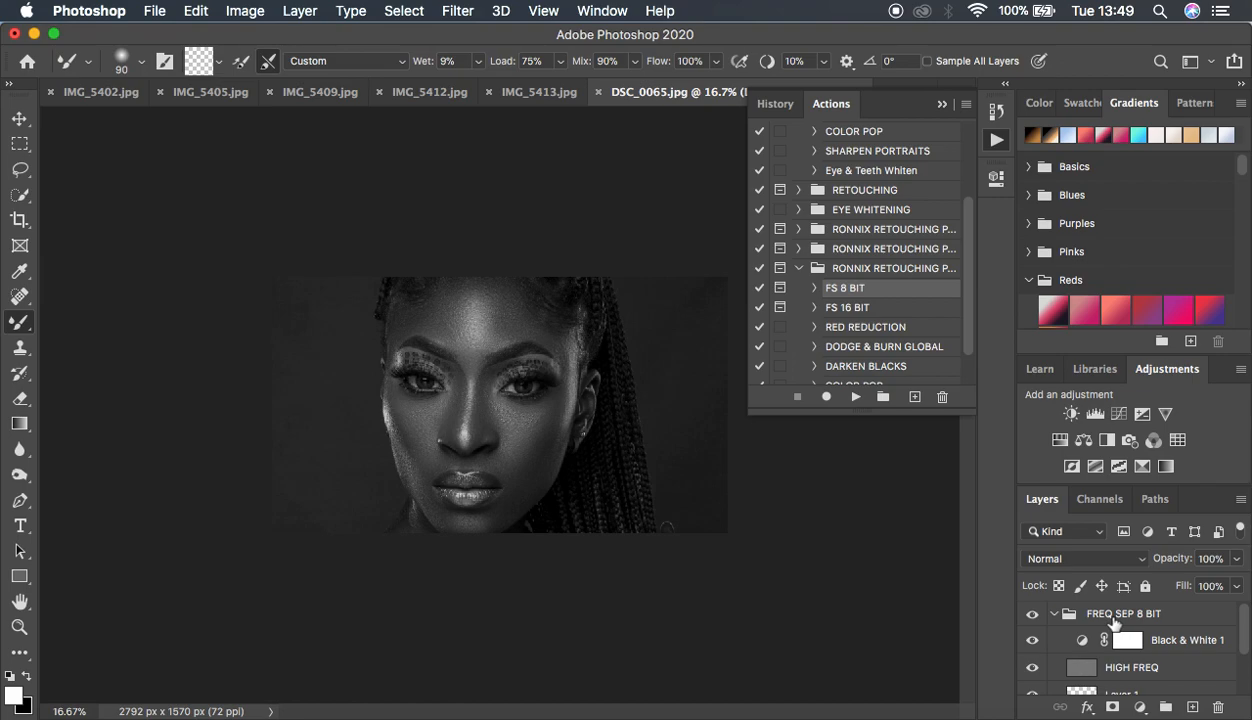
pyautogui.moveTo(1113, 622); pyautogui.dragTo(1218, 707)
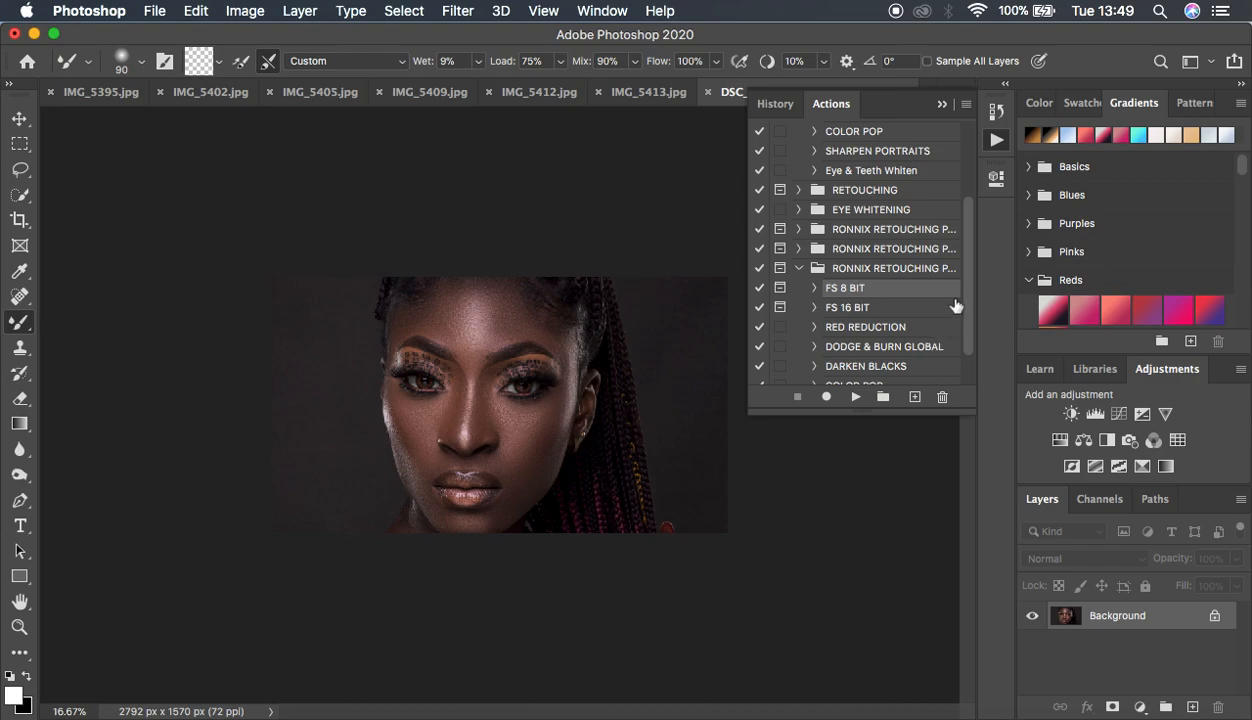
# Try the RED REDUCTION action, compare the portrait with and without its effect, and delete the red reduction layer
pyautogui.click(864, 330)
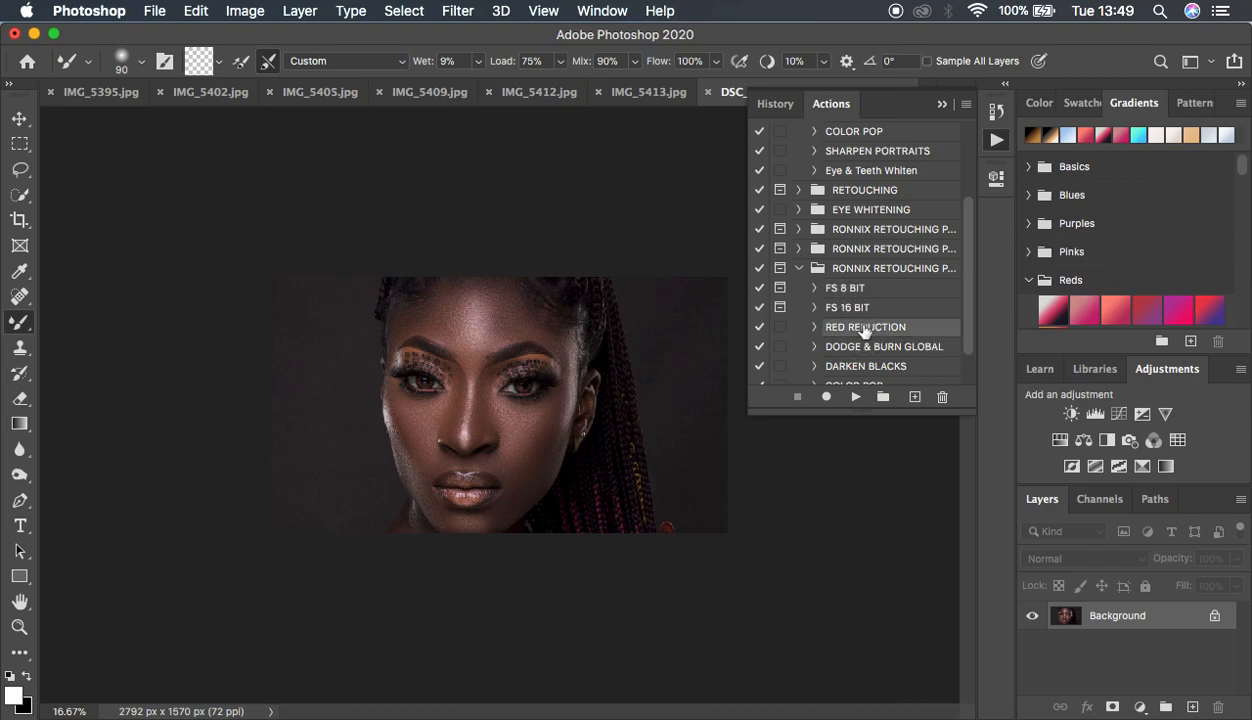
pyautogui.click(855, 397)
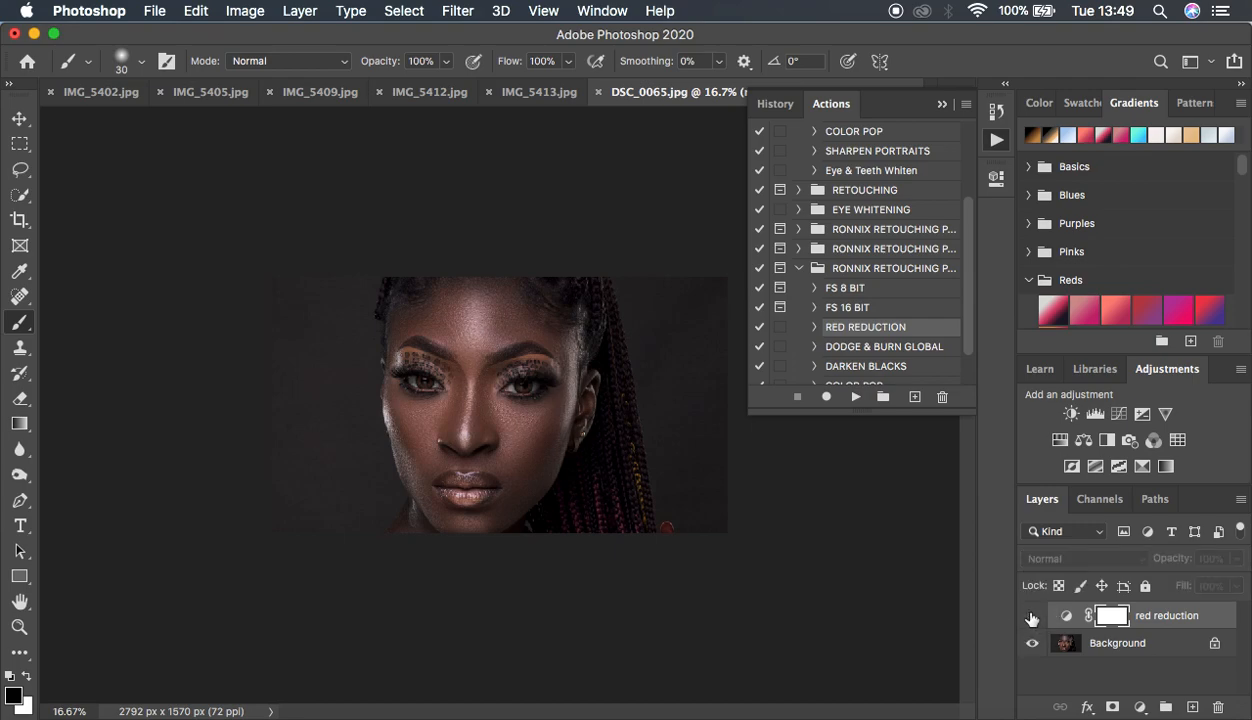
pyautogui.click(1032, 616)
pyautogui.click(1032, 616)
pyautogui.click(1032, 616)
pyautogui.click(1032, 616)
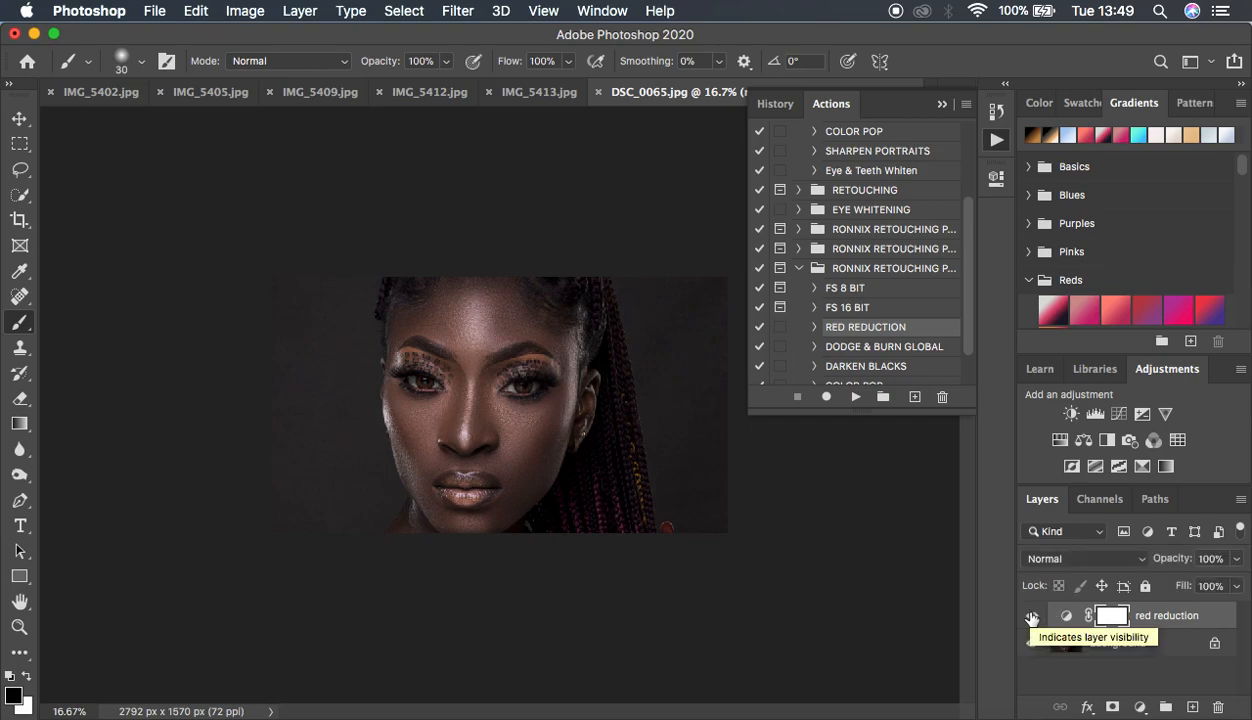
pyautogui.moveTo(1160, 616); pyautogui.dragTo(1222, 708)
# Try the DARKEN BLACKS action, compare the portrait with and without it at different opacity, and delete the DARKEN BLACKS layer
pyautogui.moveTo(968, 325); pyautogui.dragTo(969, 348)
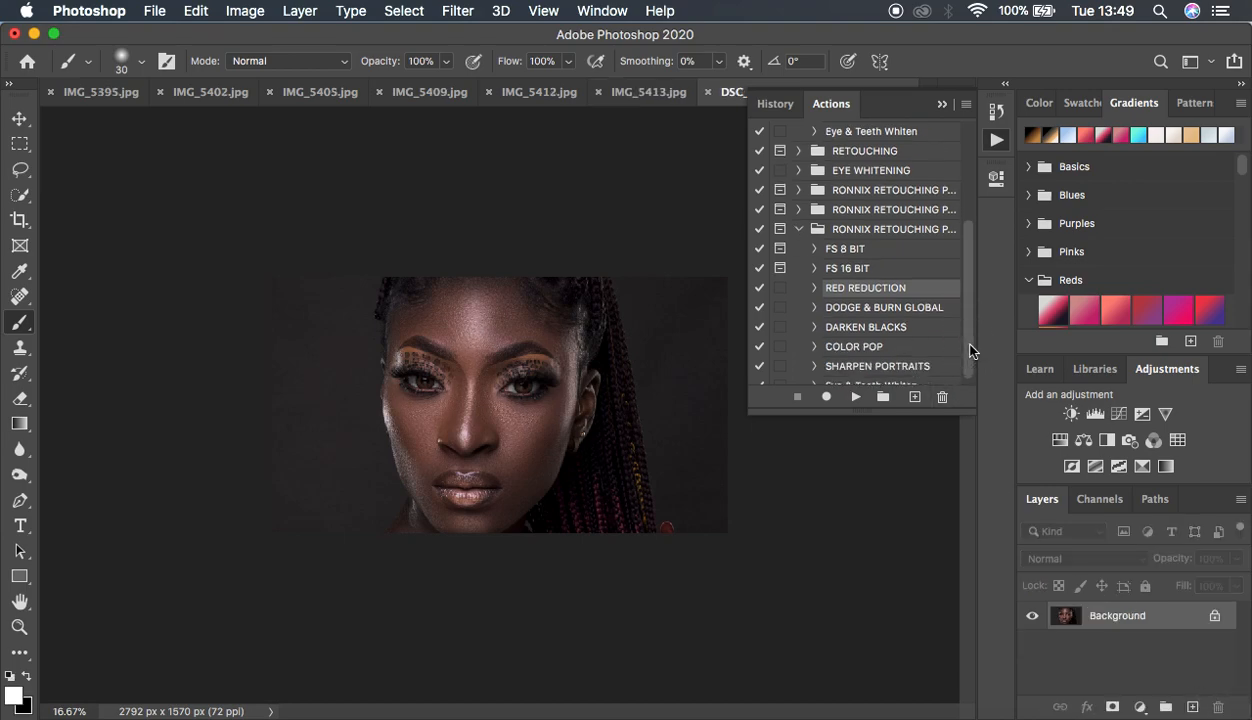
pyautogui.click(875, 328)
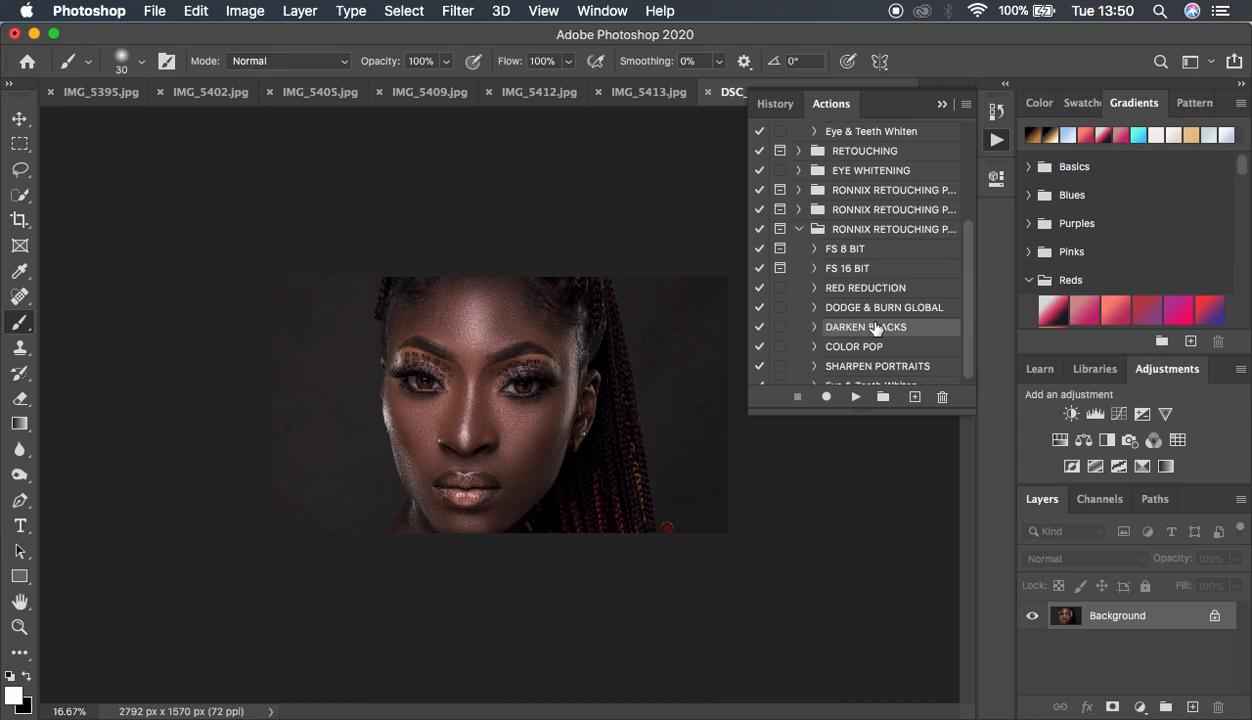
pyautogui.click(855, 397)
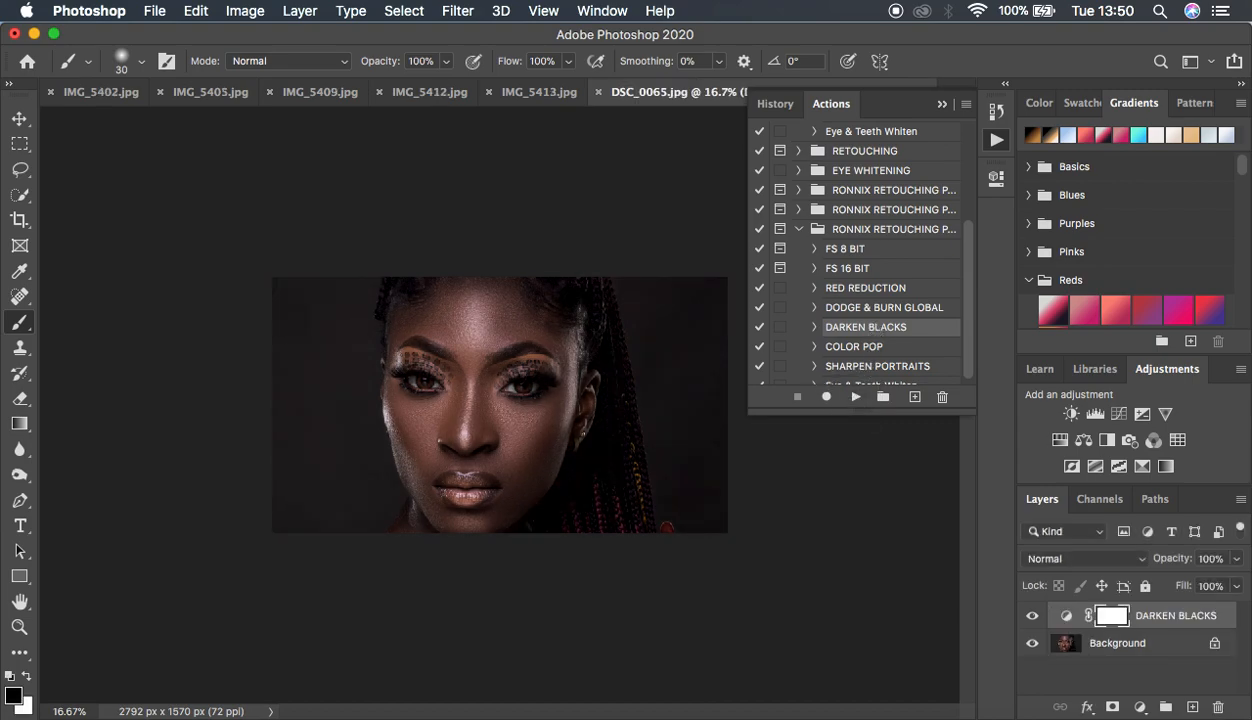
pyautogui.click(1032, 616)
pyautogui.click(1032, 616)
pyautogui.click(1032, 616)
pyautogui.click(1032, 616)
pyautogui.click(1236, 558)
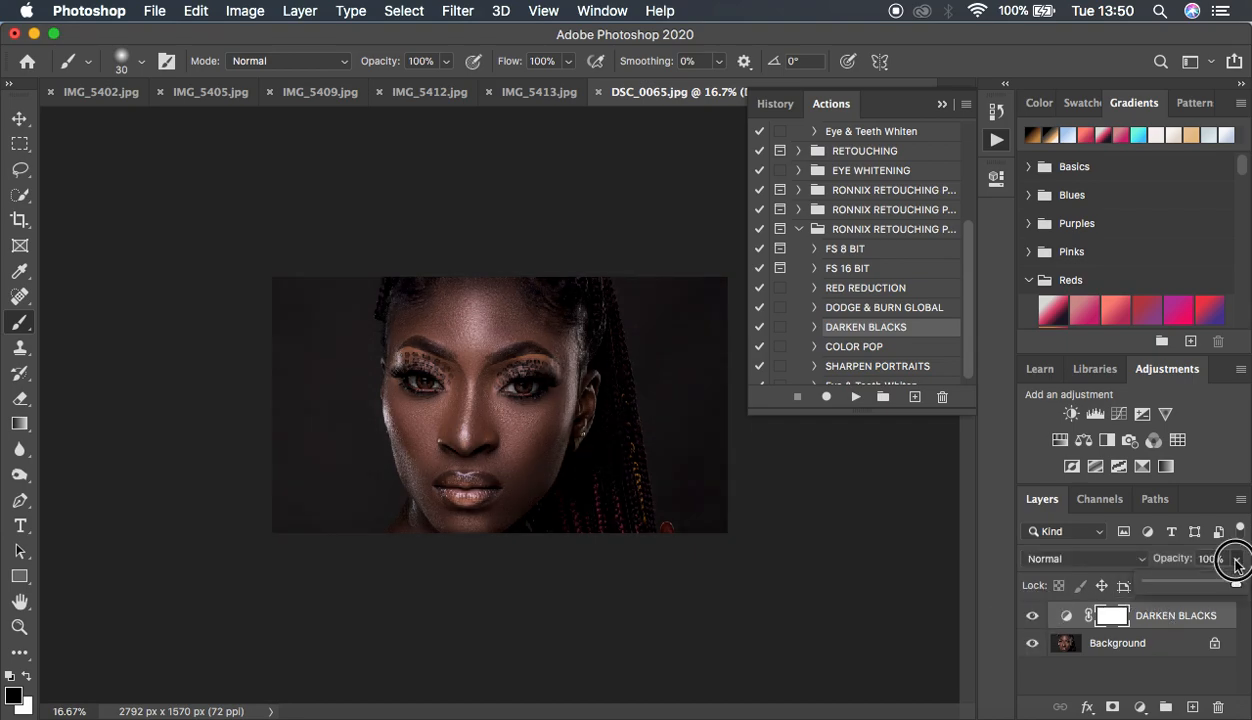
pyautogui.click(1183, 582)
pyautogui.moveTo(1200, 617); pyautogui.dragTo(1218, 707)
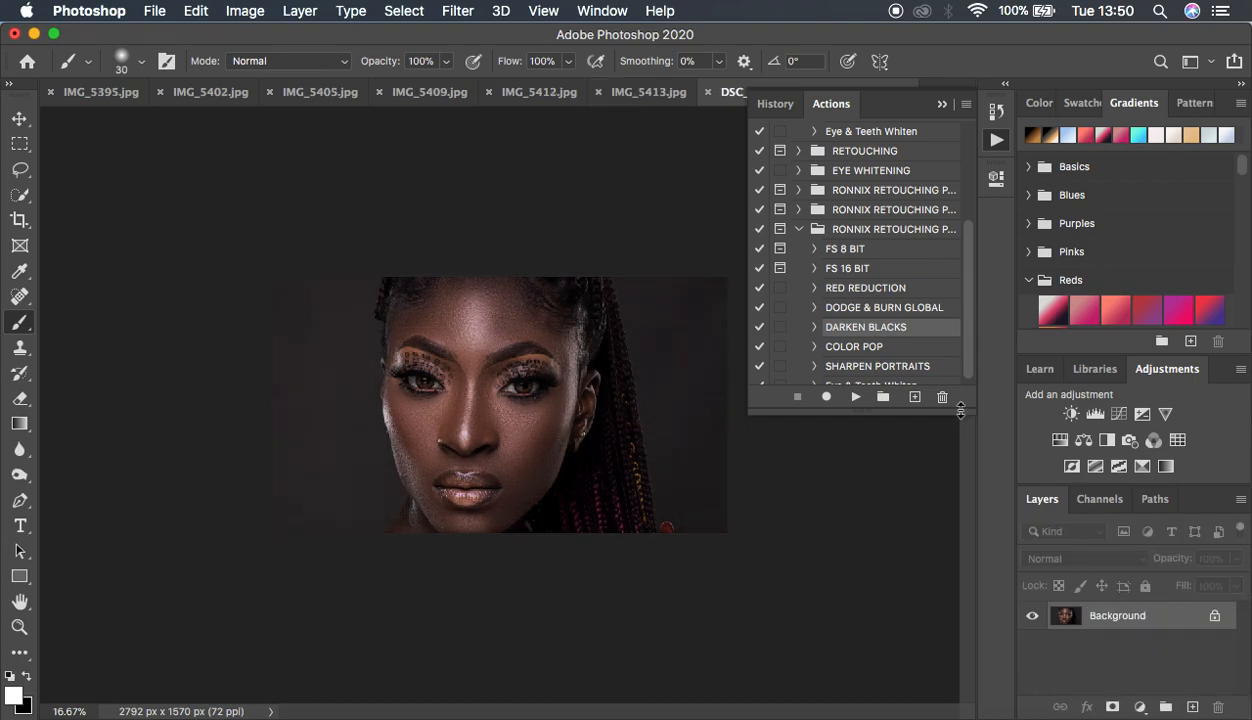
# Run the SHARPEN PORTRAITS action on the portrait and collapse the list of actions
pyautogui.scroll(-1, 950, 340)
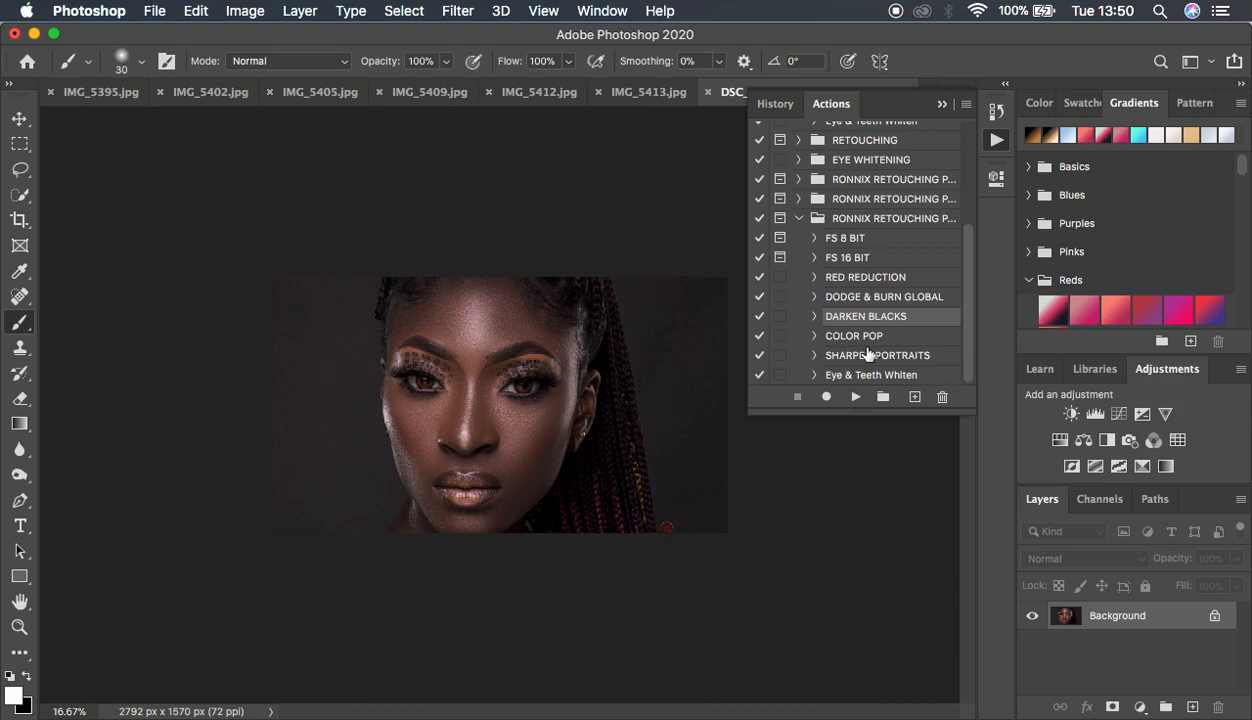
pyautogui.click(868, 355)
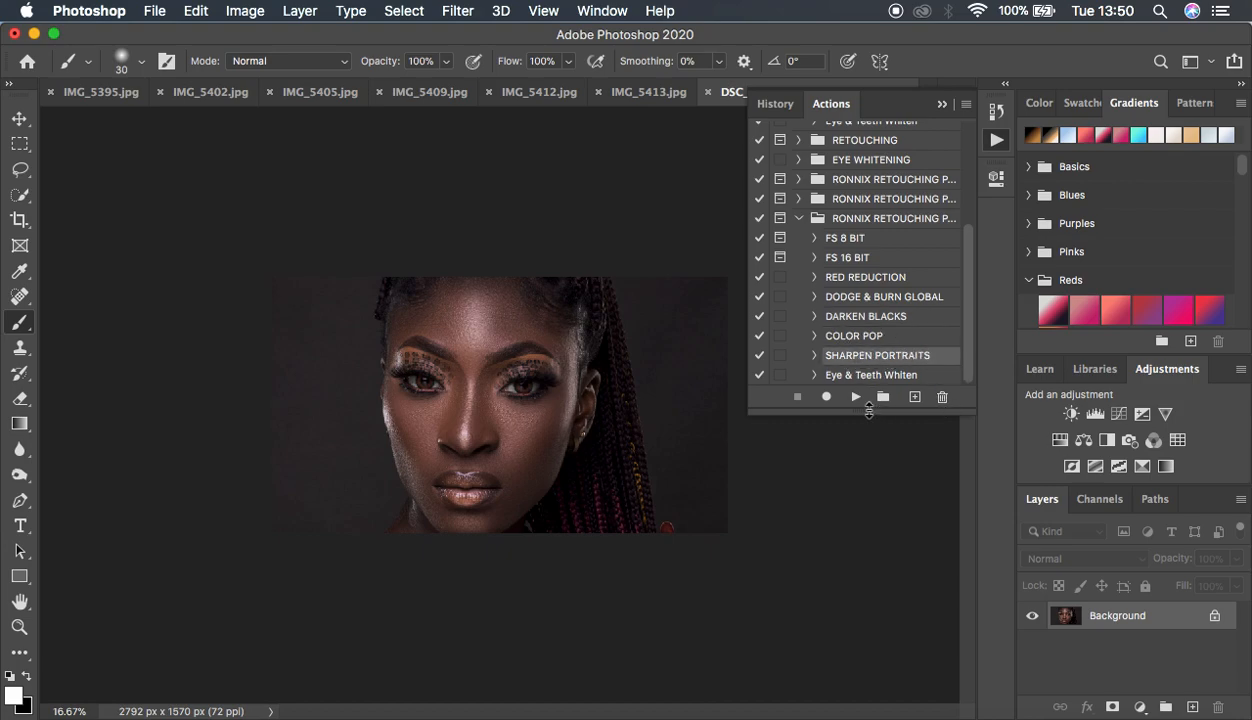
pyautogui.click(855, 397)
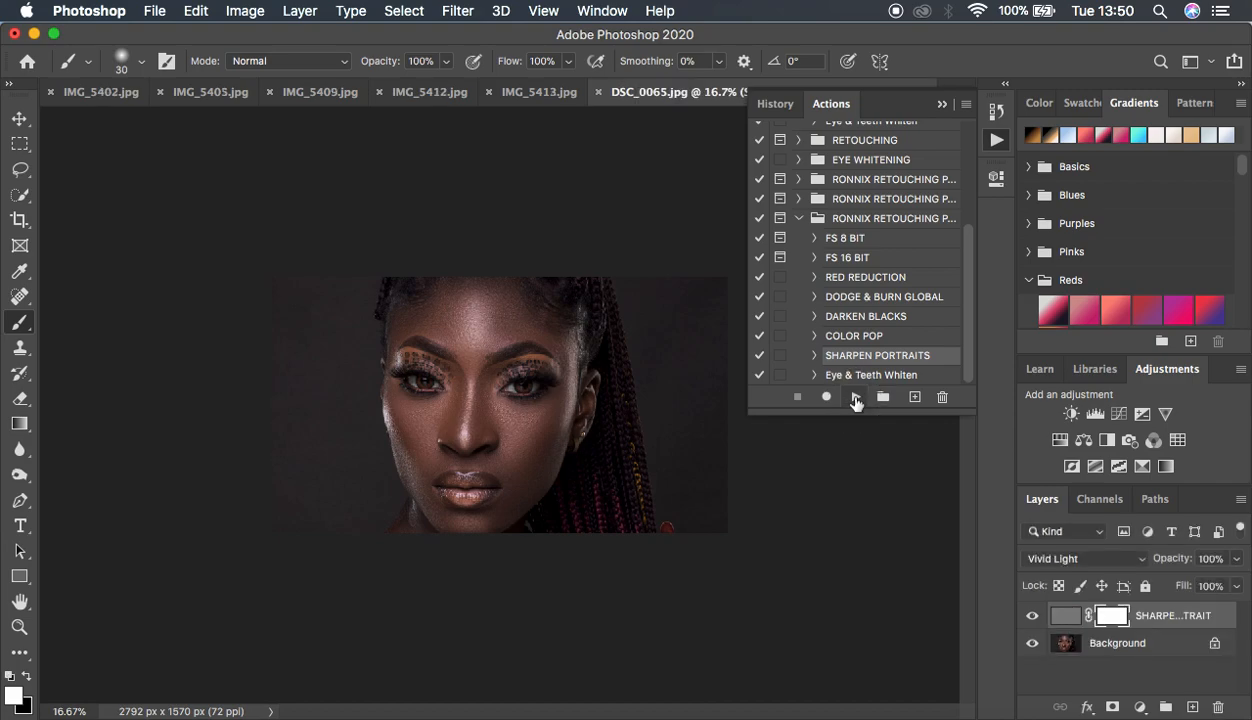
pyautogui.click(941, 106)
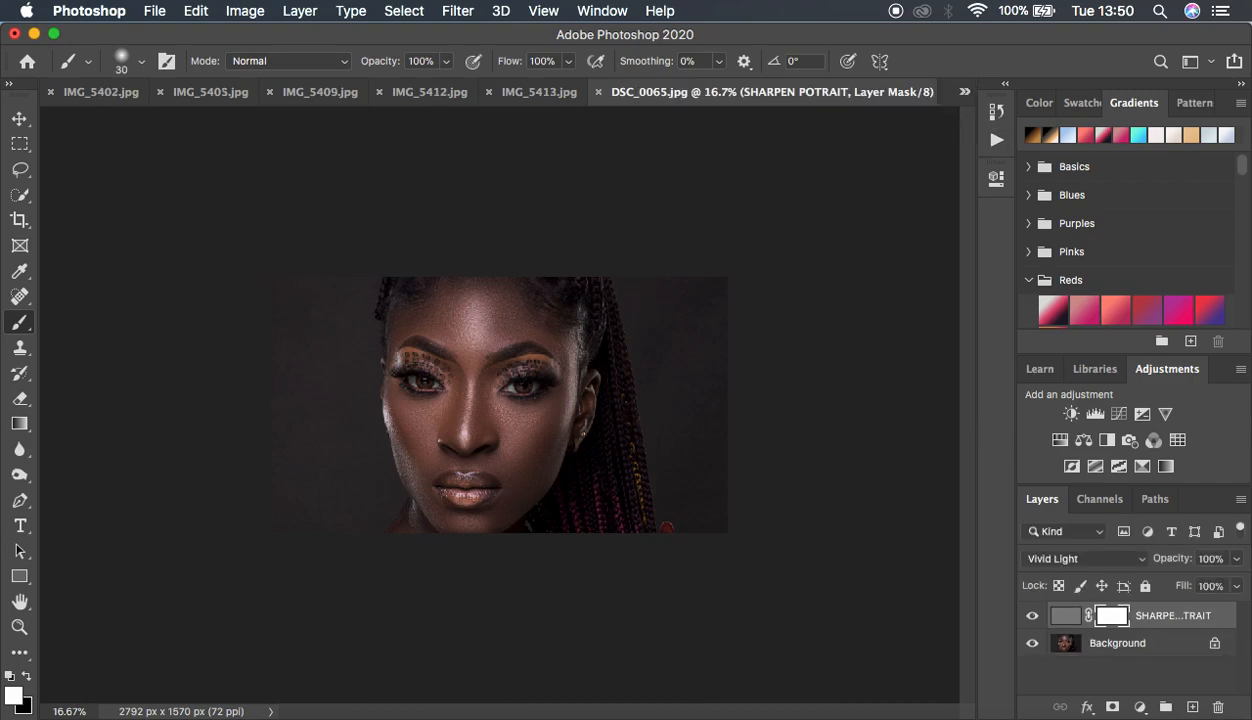
# Compare the portrait with and without the sharpening effect, and delete the sharpen portrait layer
pyautogui.press('super+plus')
pyautogui.press('super+plus')
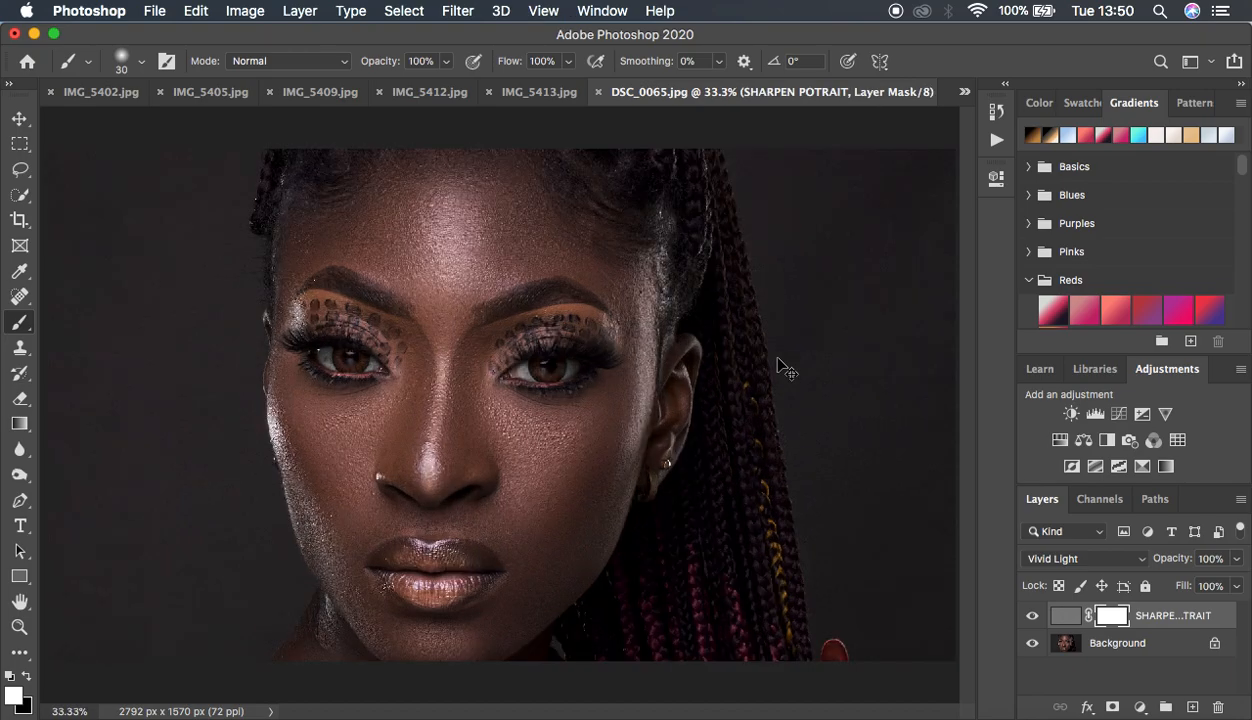
pyautogui.press('super+minus')
pyautogui.click(1034, 618)
pyautogui.click(1034, 618)
pyautogui.click(1034, 618)
pyautogui.click(1034, 619)
pyautogui.click(1196, 613)
pyautogui.moveTo(1196, 613); pyautogui.dragTo(1217, 707)
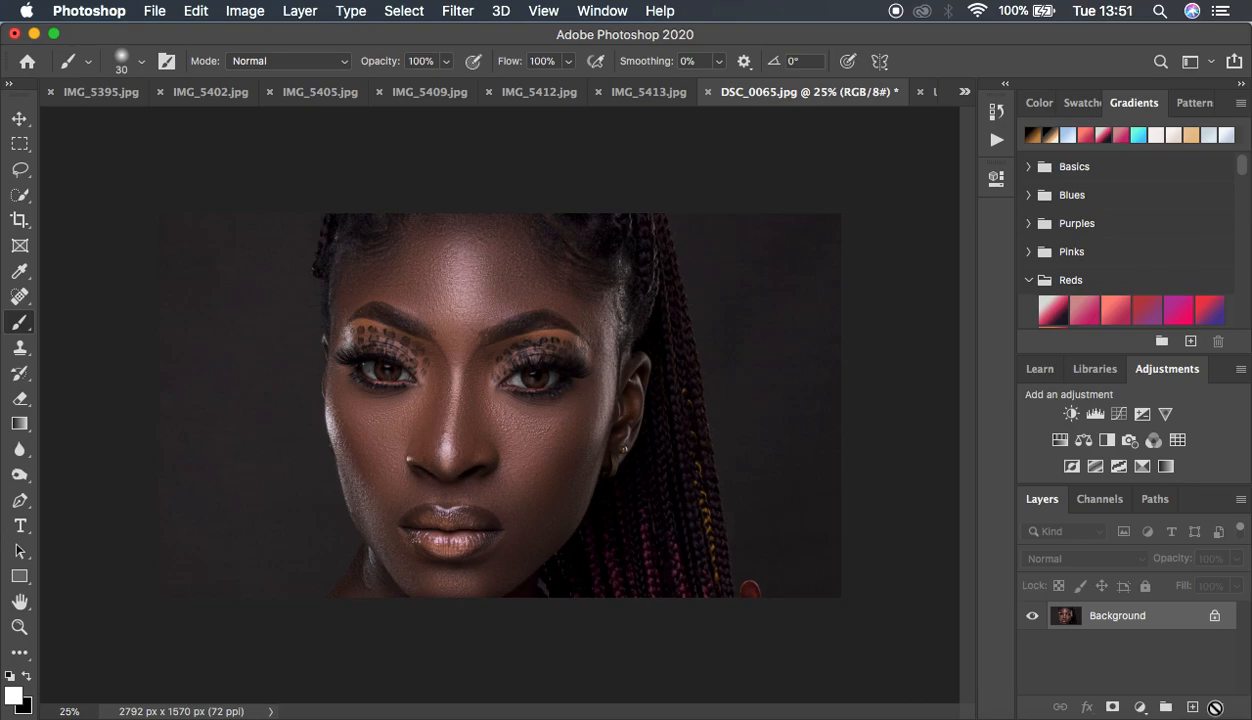
# Switch to Finder and open the 3DLUTs folder inside the Presets of Adobe Photoshop 2020 in Applications
pyautogui.click(34, 34)
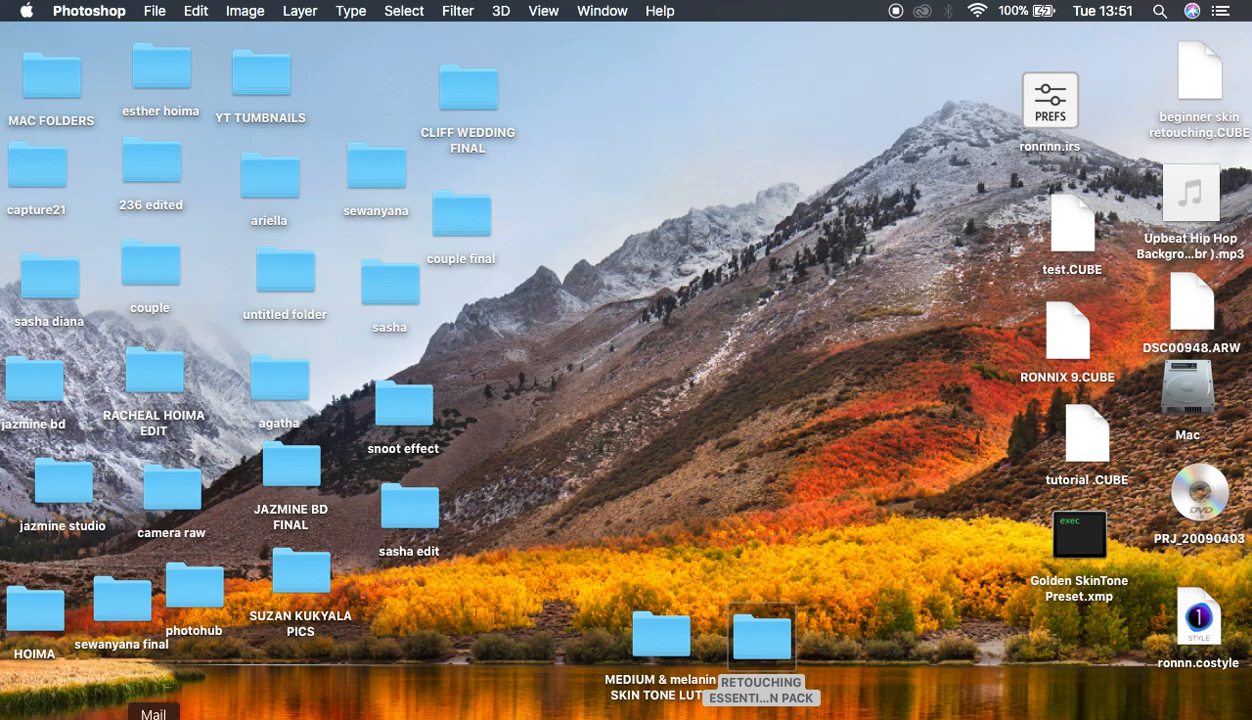
pyautogui.click(37, 716)
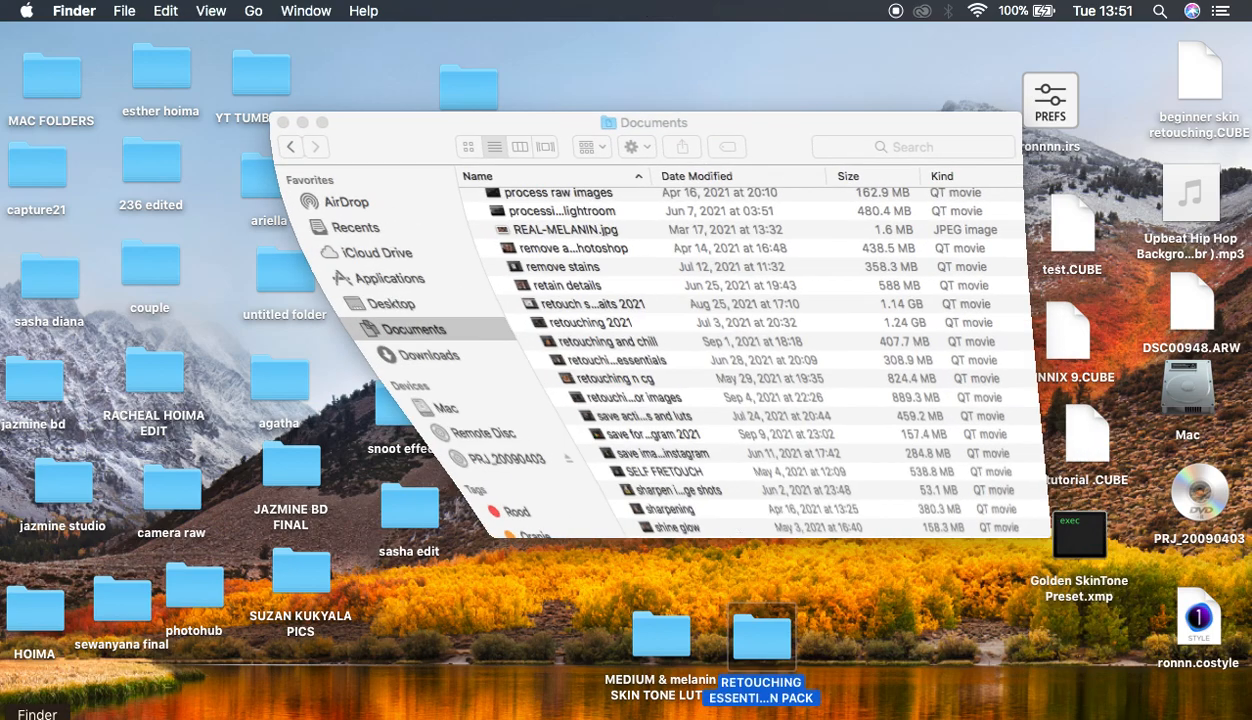
pyautogui.click(346, 278)
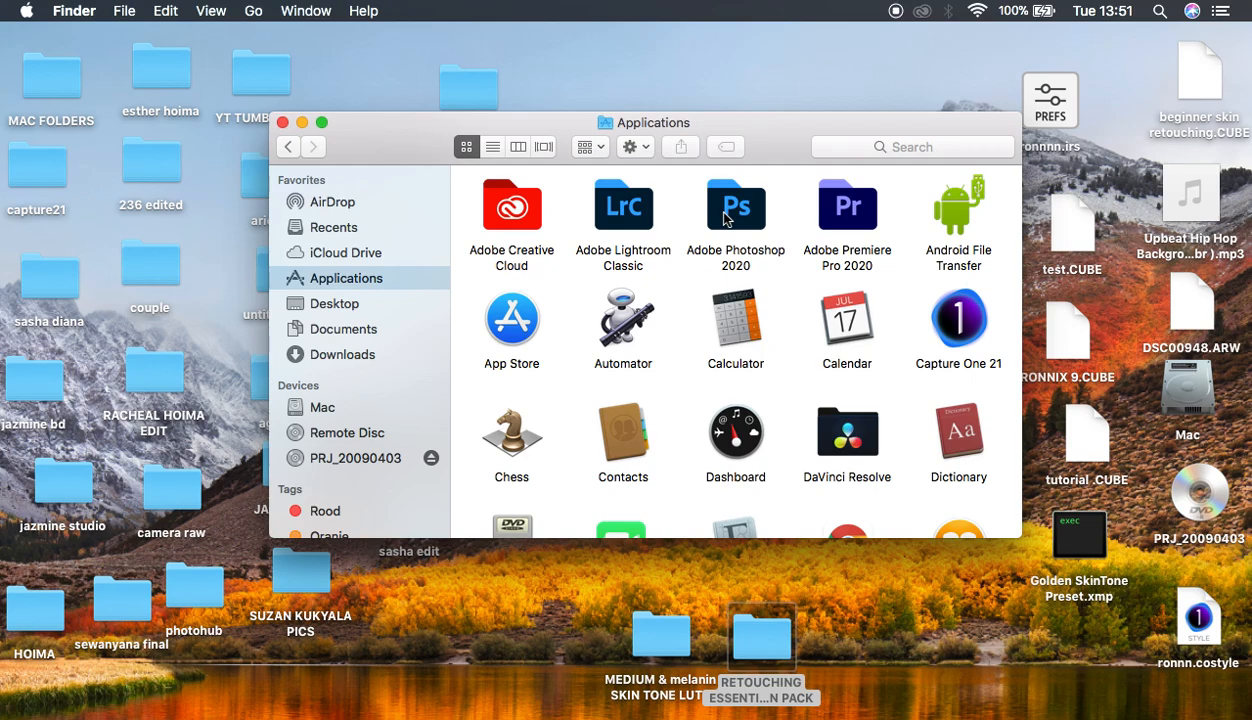
pyautogui.doubleClick(735, 210)
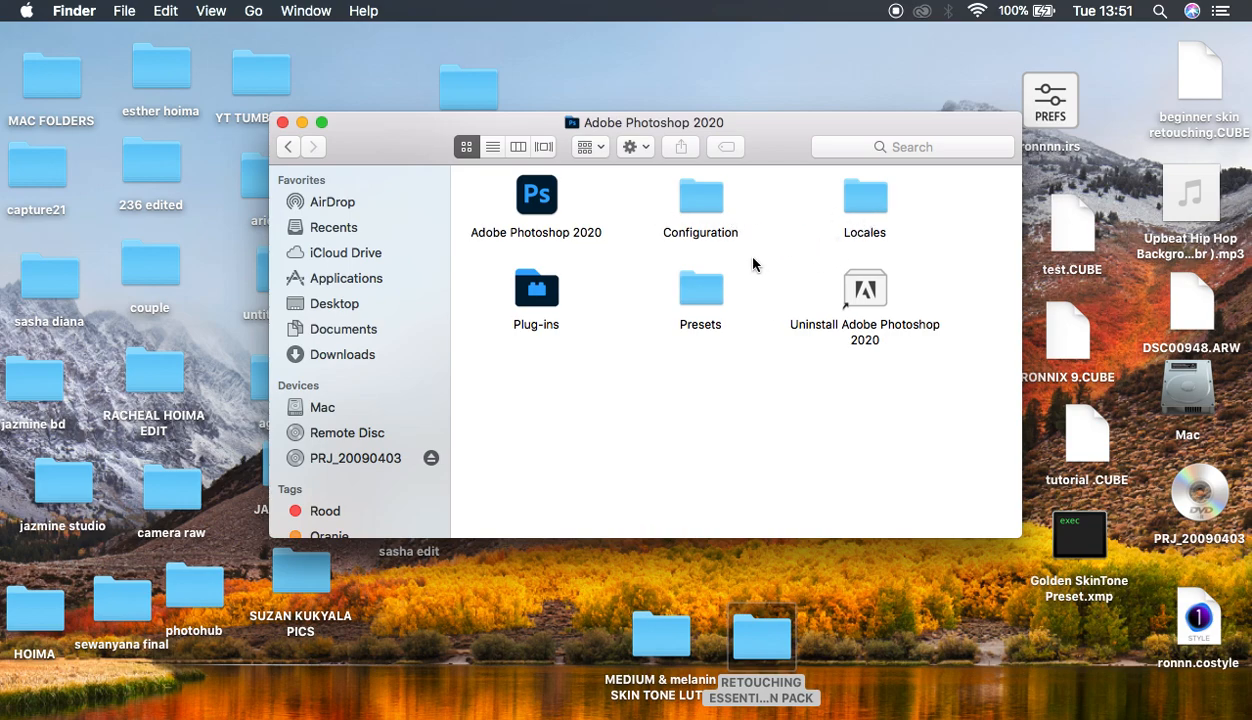
pyautogui.doubleClick(700, 292)
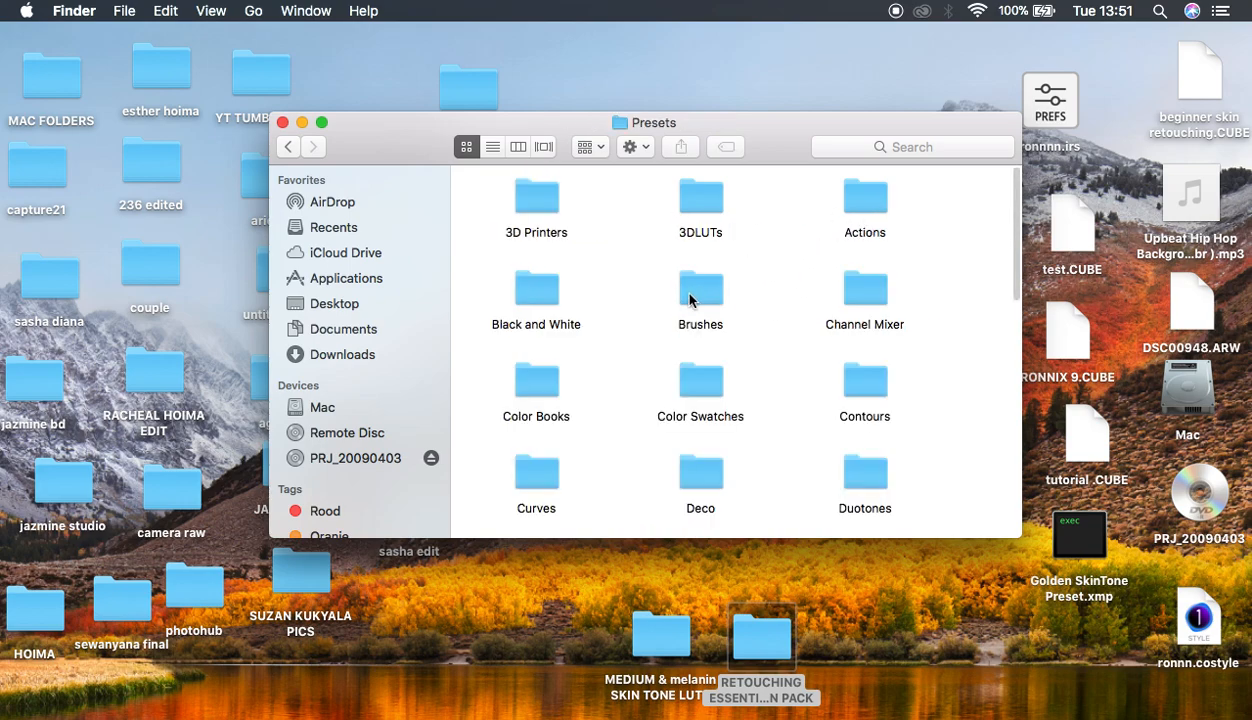
pyautogui.doubleClick(699, 205)
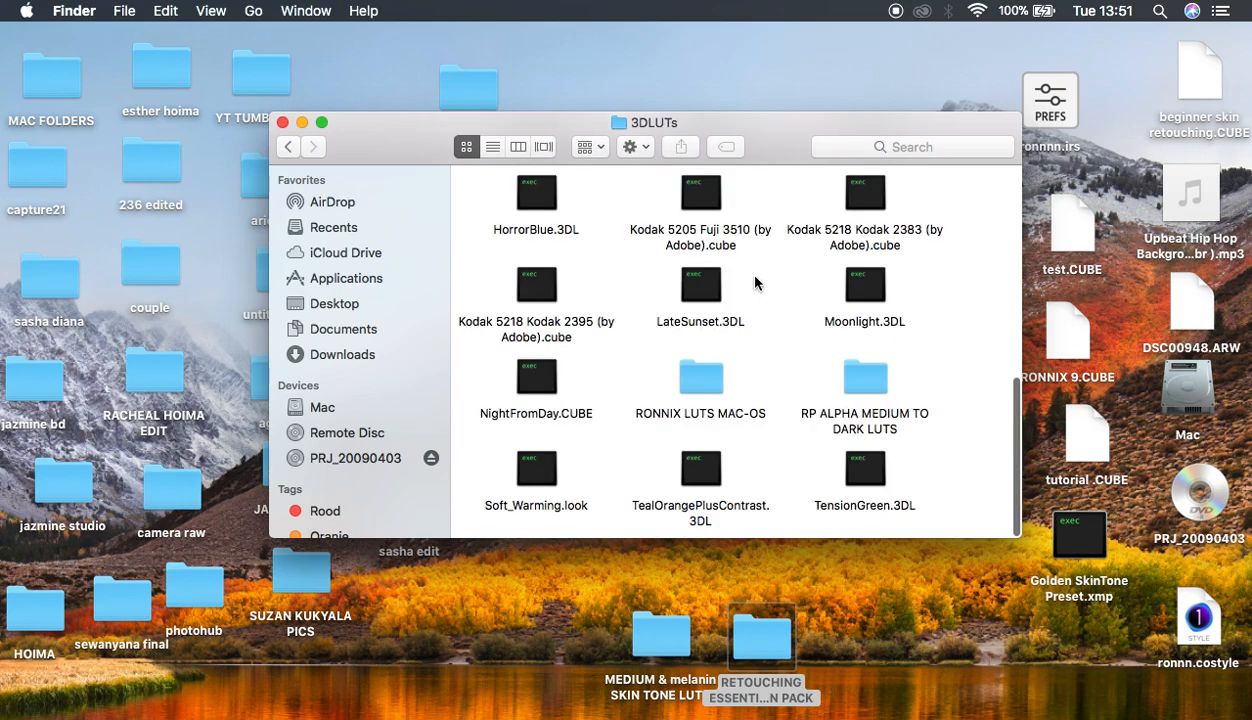
# Move the desktop folder MEDIUM & melanin SKIN TONE LUTS into 3DLUTs, authorizing with the administrator password, and return to Photoshop
pyautogui.click(666, 650)
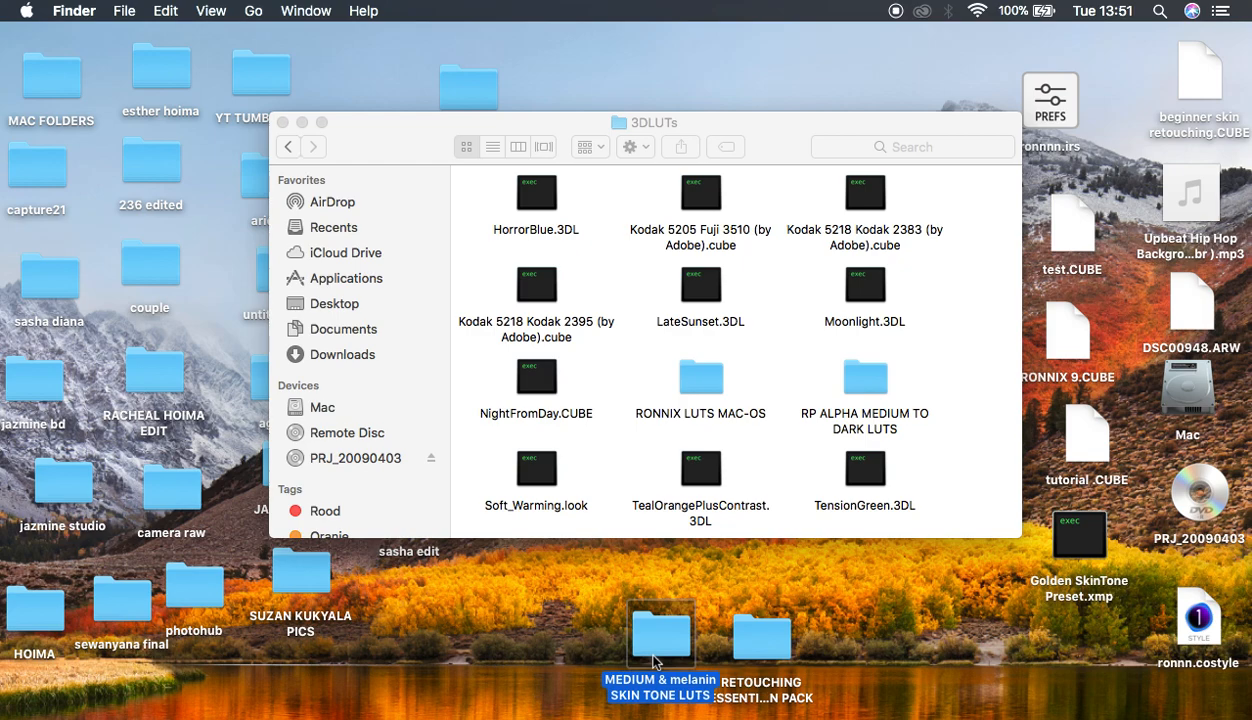
pyautogui.moveTo(655, 660); pyautogui.dragTo(938, 327)
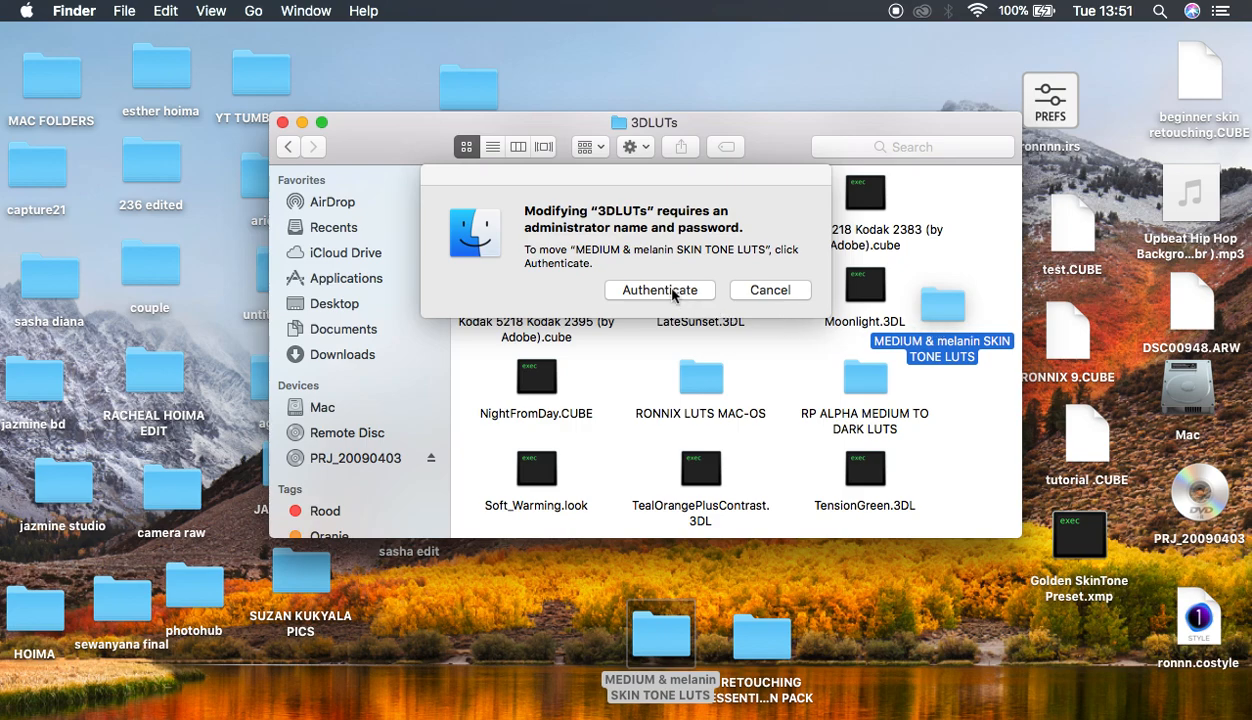
pyautogui.click(660, 290)
pyautogui.write('****')
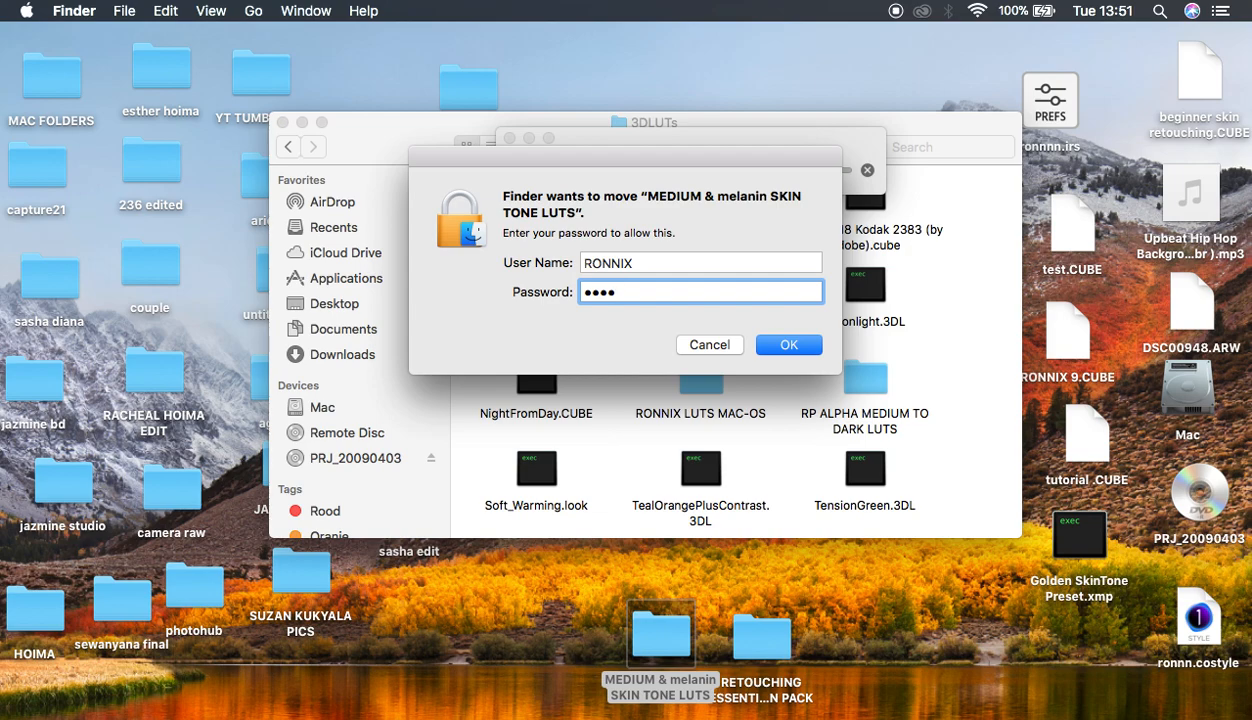
pyautogui.click(778, 344)
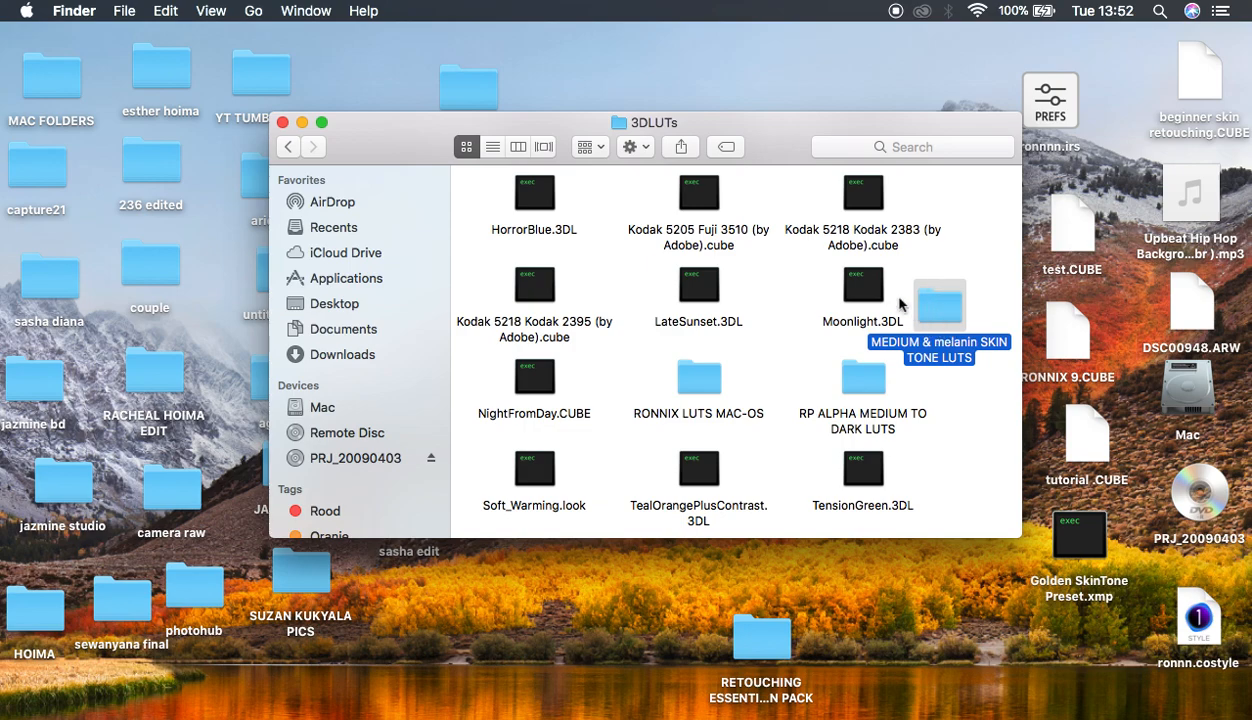
pyautogui.click(303, 124)
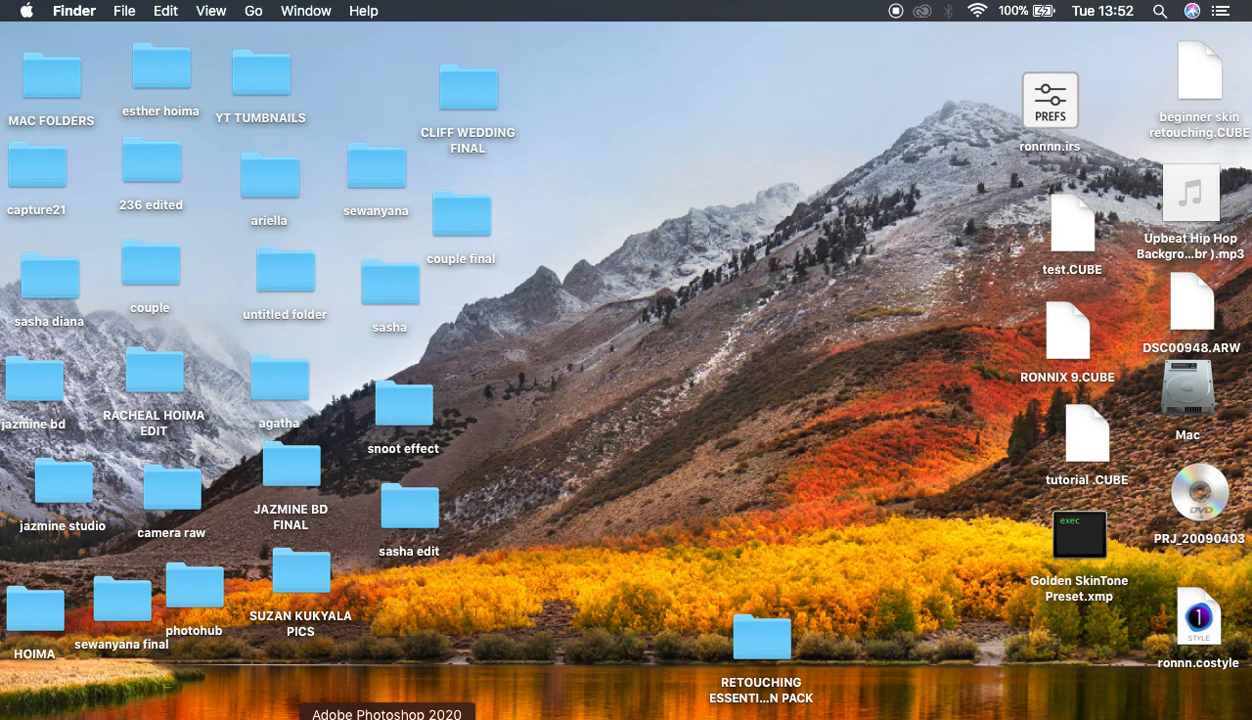
pyautogui.click(387, 712)
pyautogui.click(1138, 708)
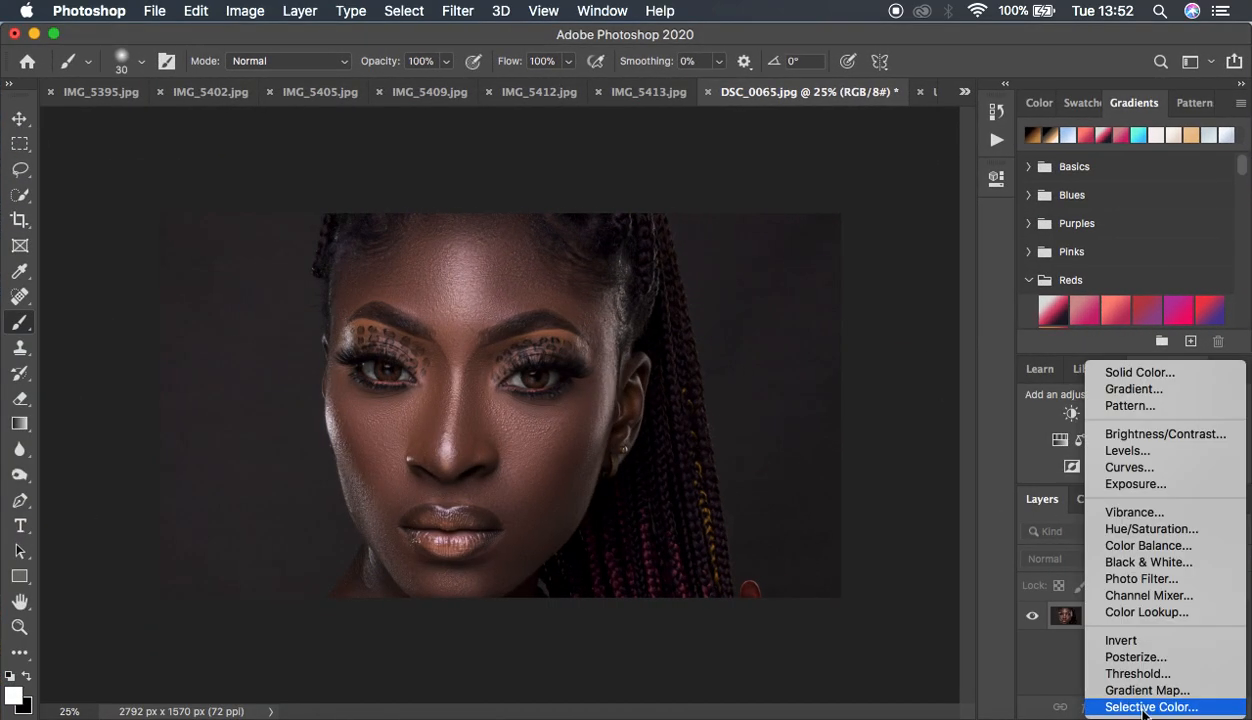
pyautogui.click(1146, 612)
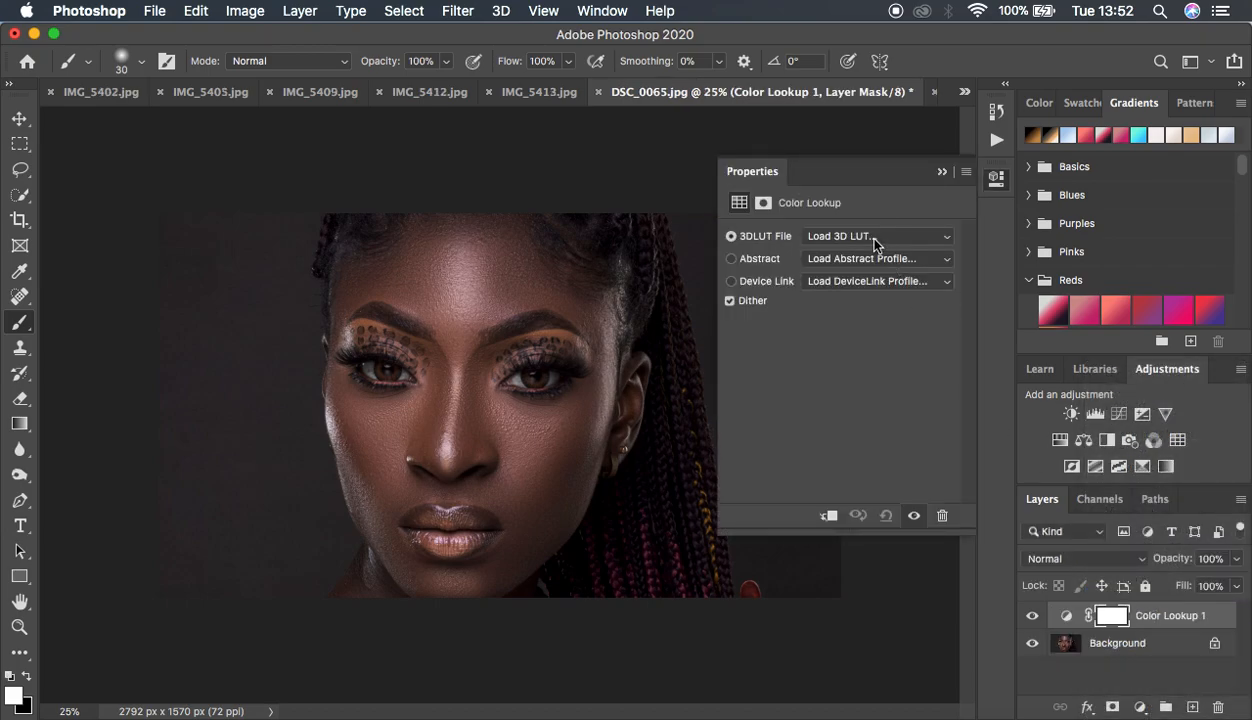
pyautogui.click(873, 240)
pyautogui.scroll(-5, 932, 580)
pyautogui.scroll(-10, 931, 580)
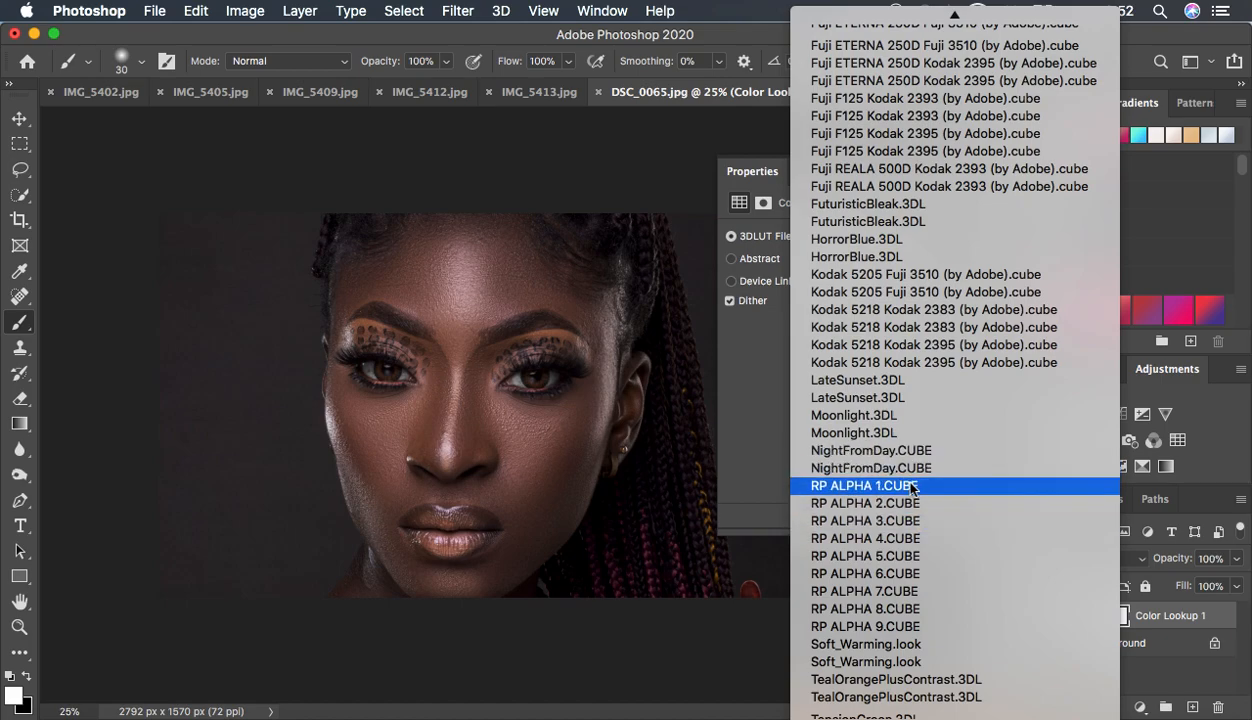
pyautogui.click(699, 613)
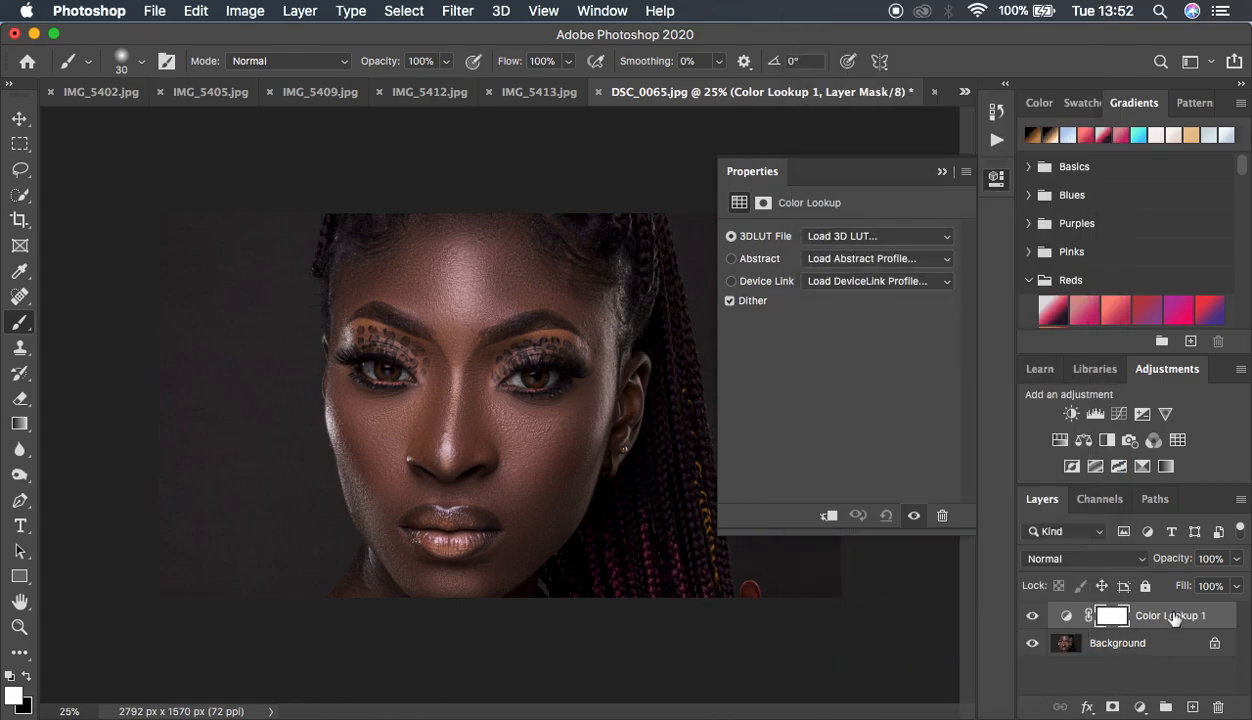
pyautogui.moveTo(1126, 608); pyautogui.dragTo(1218, 710)
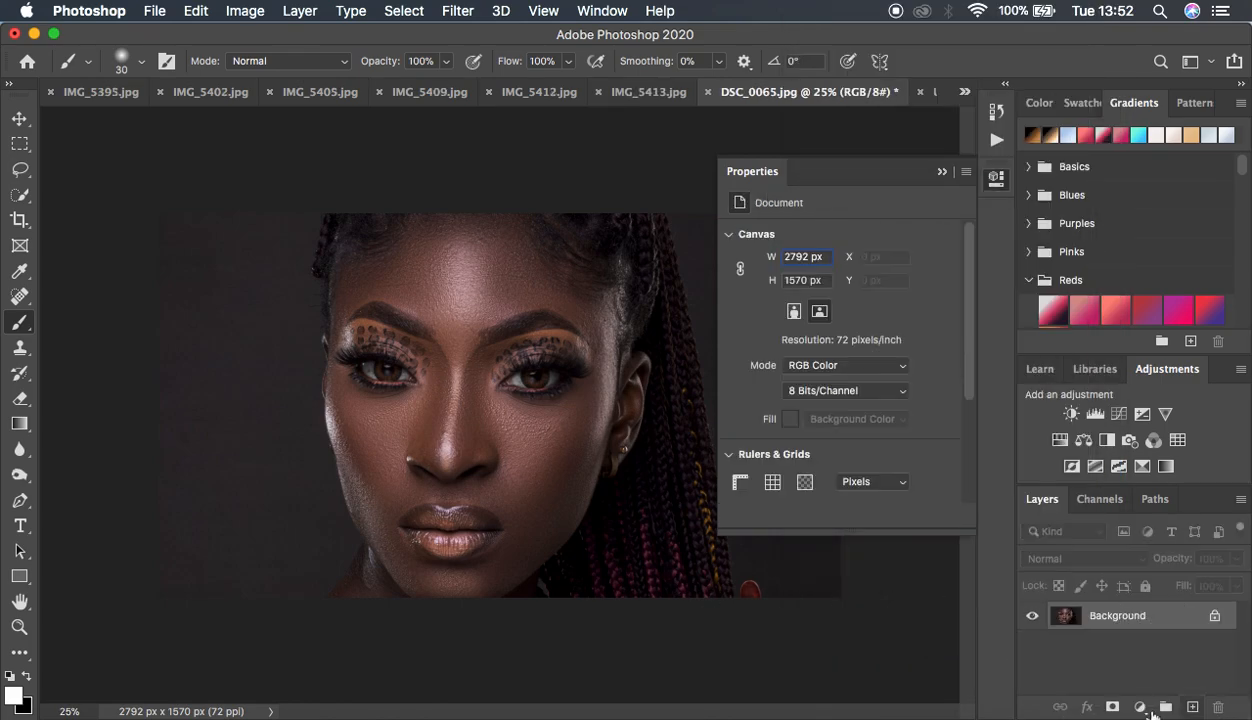
# Add a Color Lookup adjustment layer above the Background using the 3D LUT ALPHA 4.CUBE
pyautogui.click(1140, 706)
pyautogui.click(1140, 612)
pyautogui.click(864, 245)
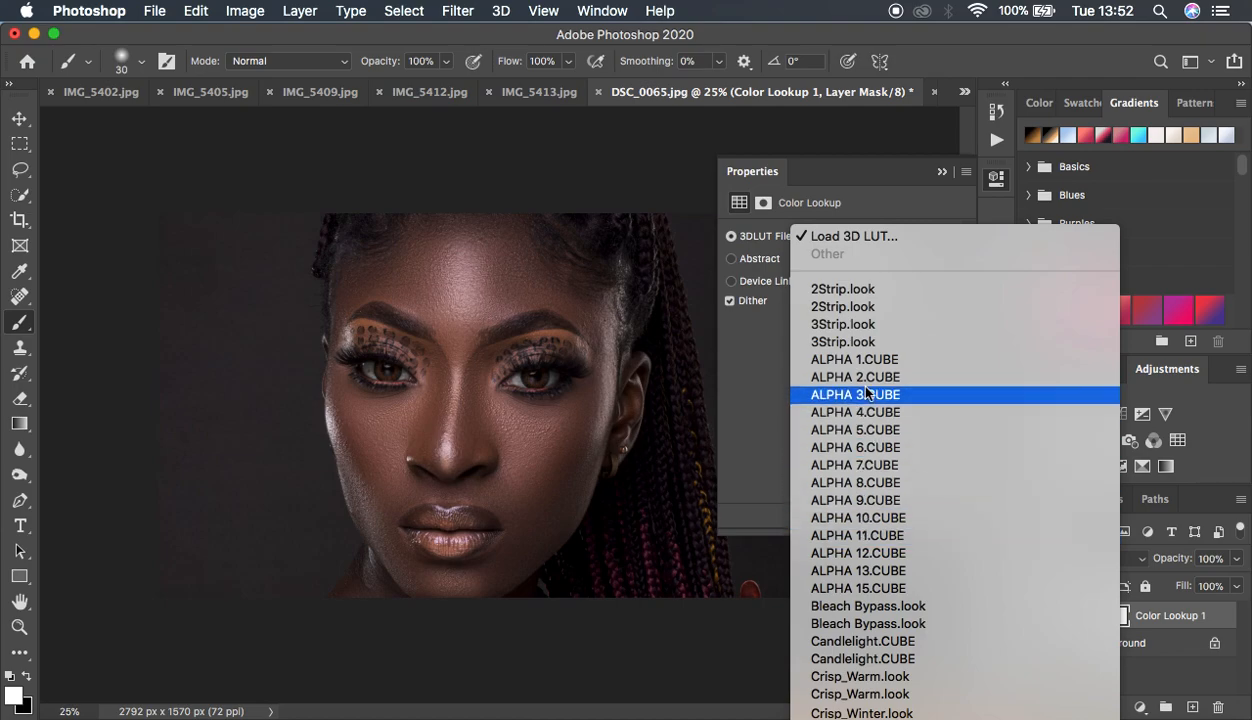
pyautogui.click(868, 416)
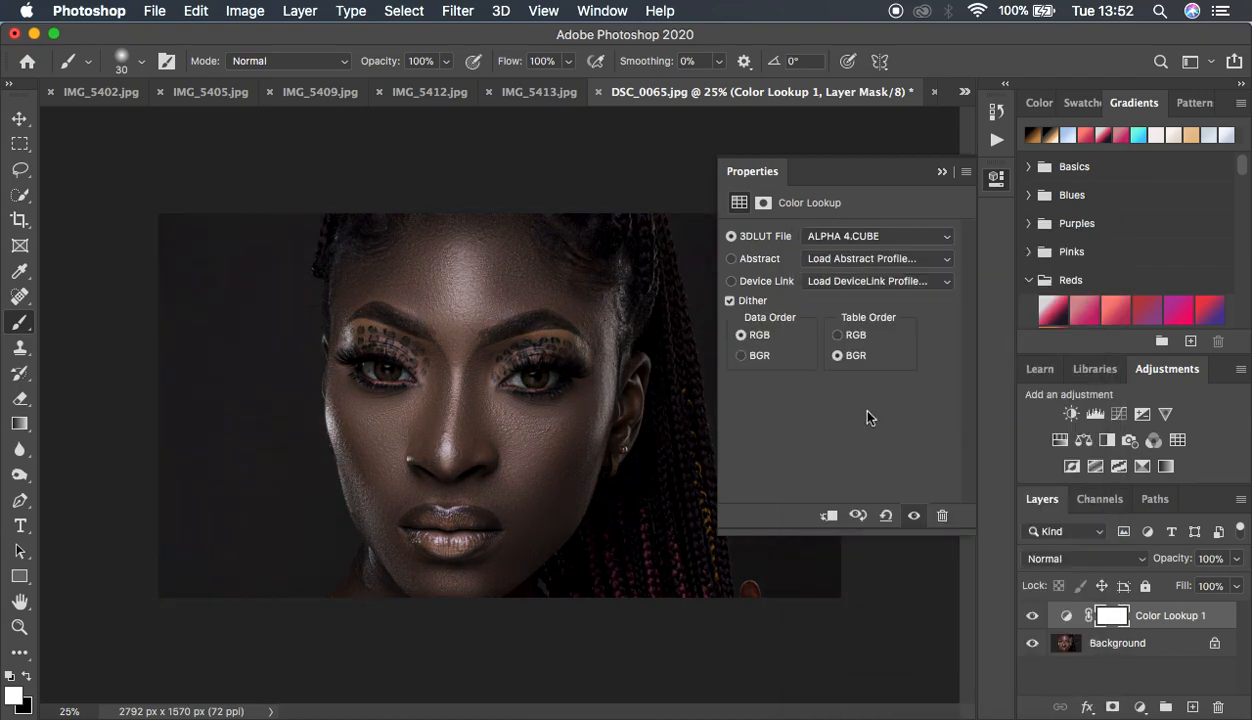
pyautogui.click(940, 172)
# Compare the portrait with and without the Color Lookup layer, and set the layer's opacity to 32%
pyautogui.click(1031, 616)
pyautogui.click(1031, 616)
pyautogui.click(1031, 616)
pyautogui.click(1031, 616)
pyautogui.click(1031, 616)
pyautogui.click(1031, 616)
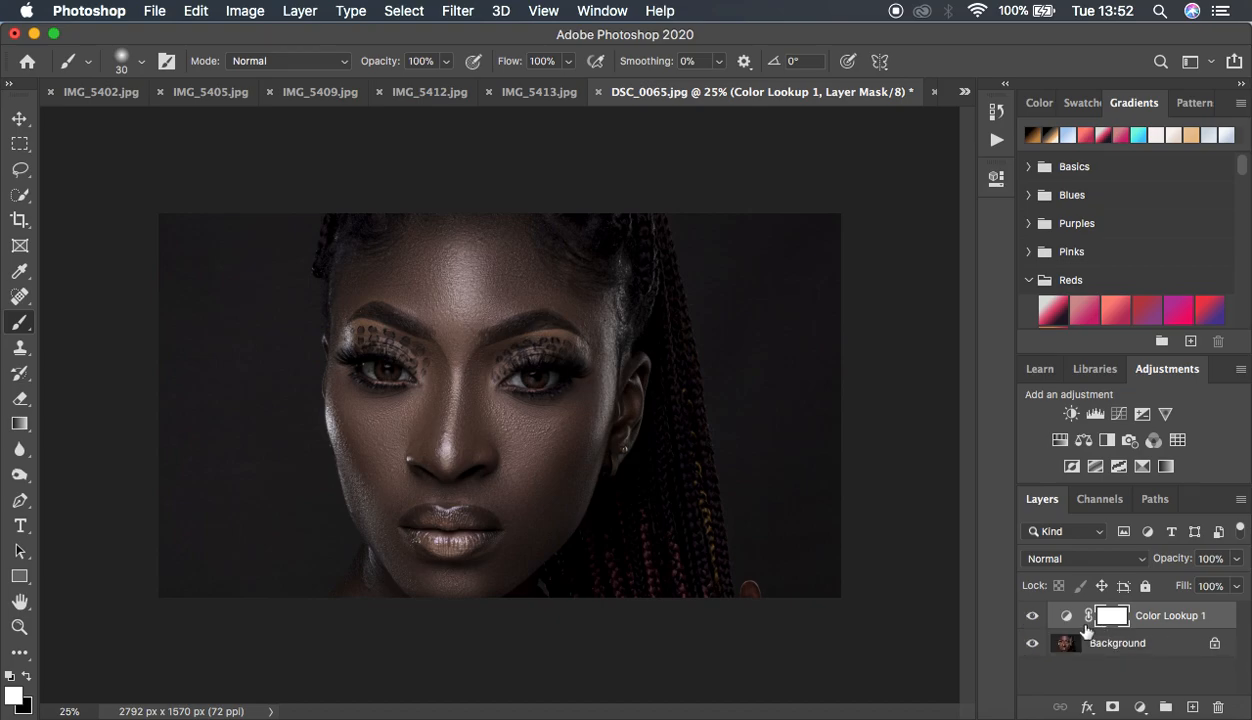
pyautogui.click(1237, 560)
pyautogui.moveTo(1229, 578); pyautogui.dragTo(1174, 583)
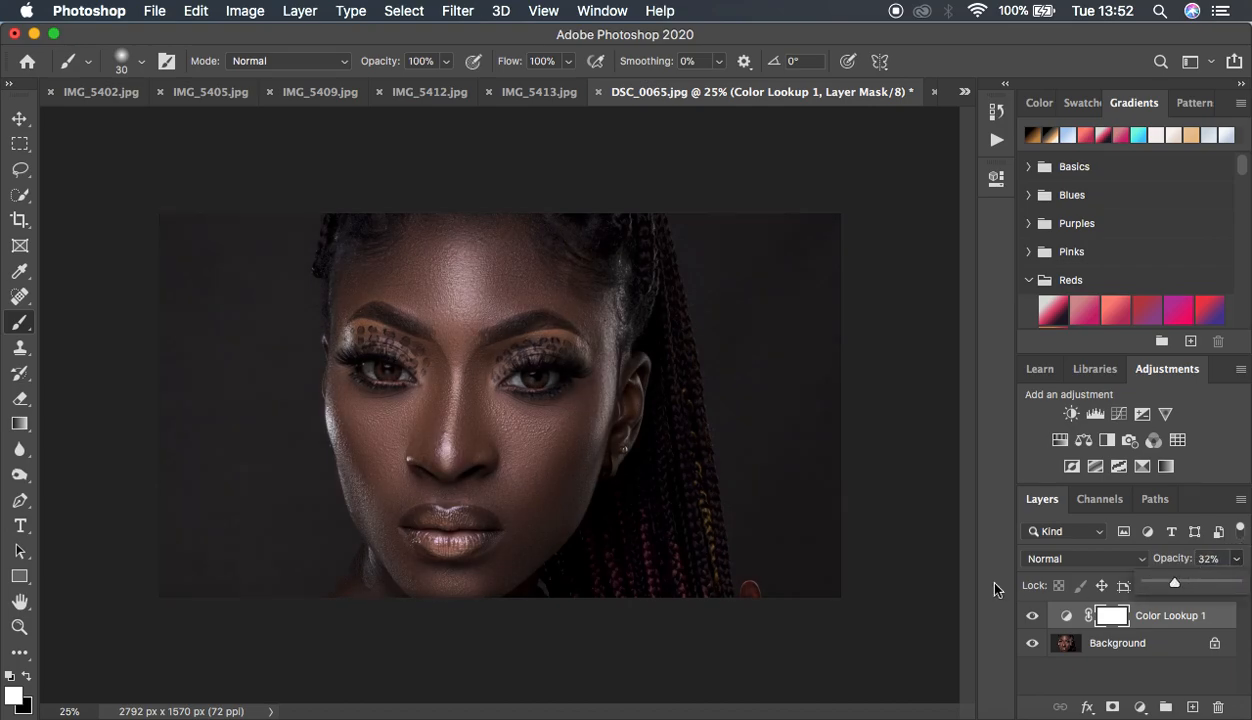